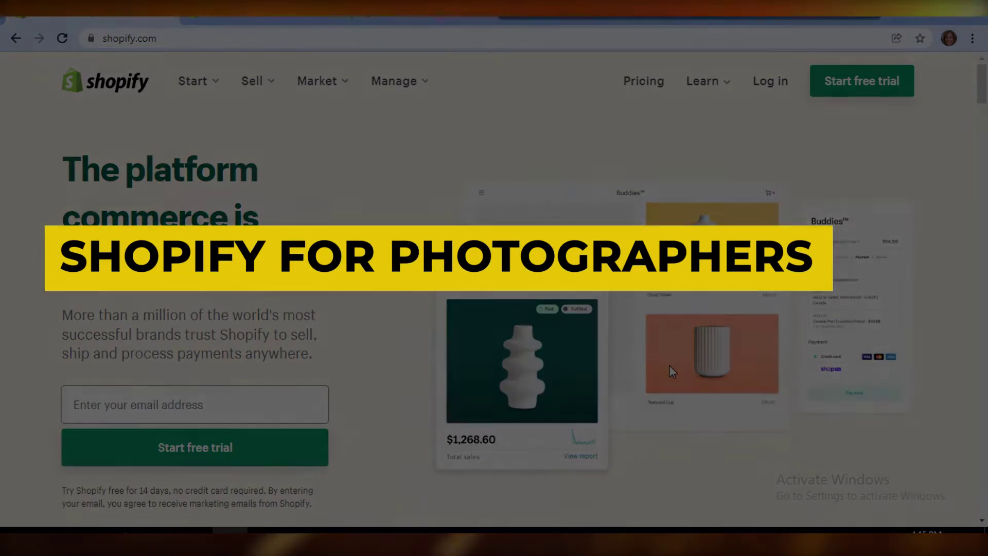
Look over the Shopify homepage, including the example stores under "Bring your business online"
scroll(664, 370, down, 3)
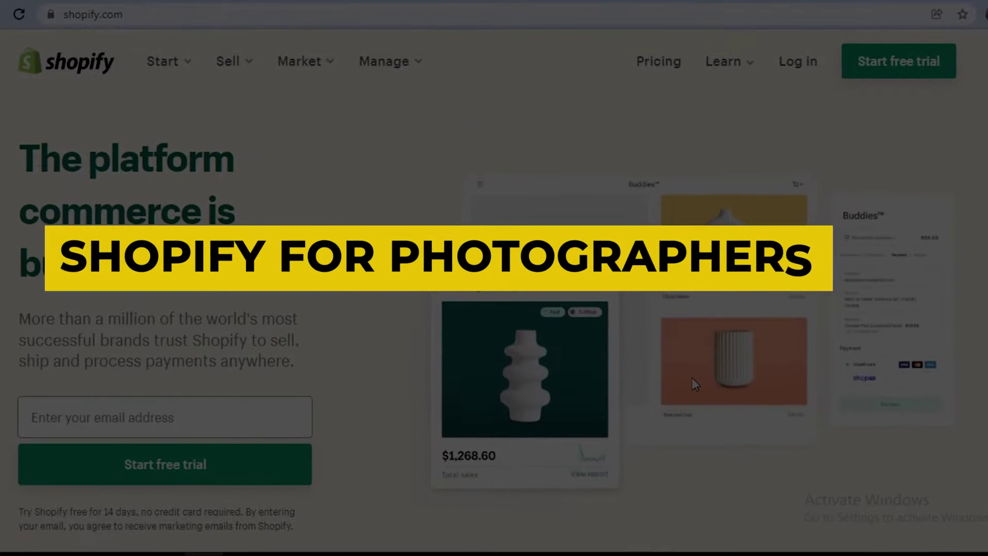
scroll(691, 378, down, 8)
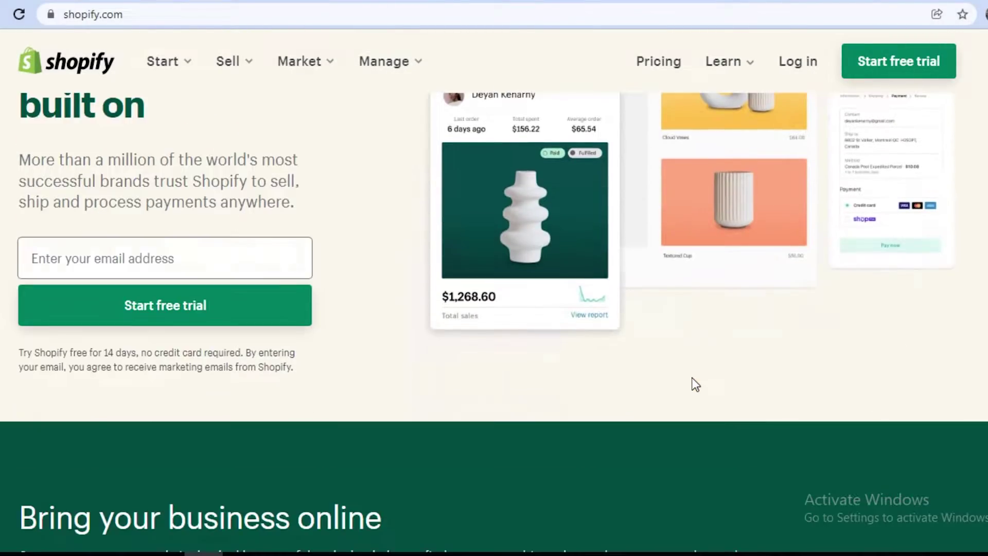
scroll(692, 379, down, 2)
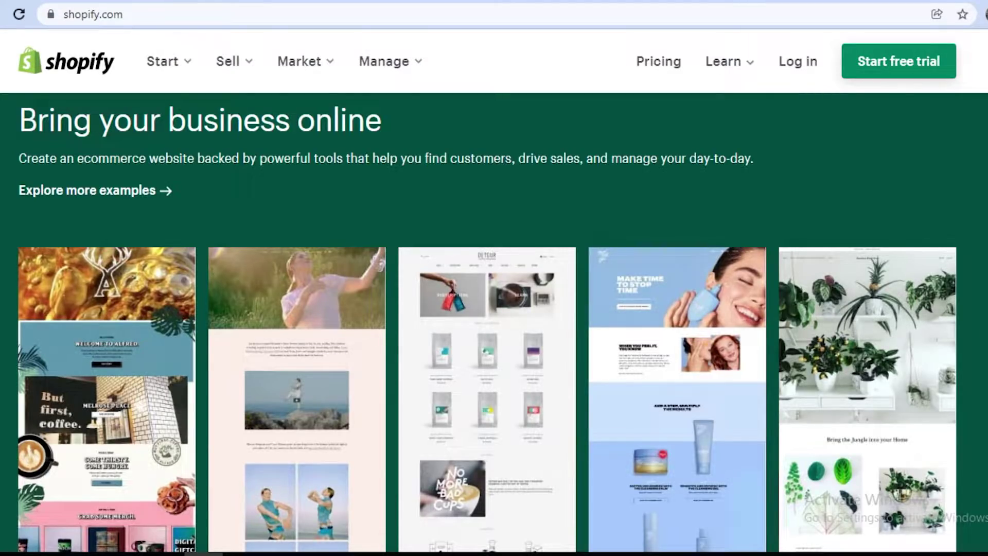
scroll(494, 323, down, 5)
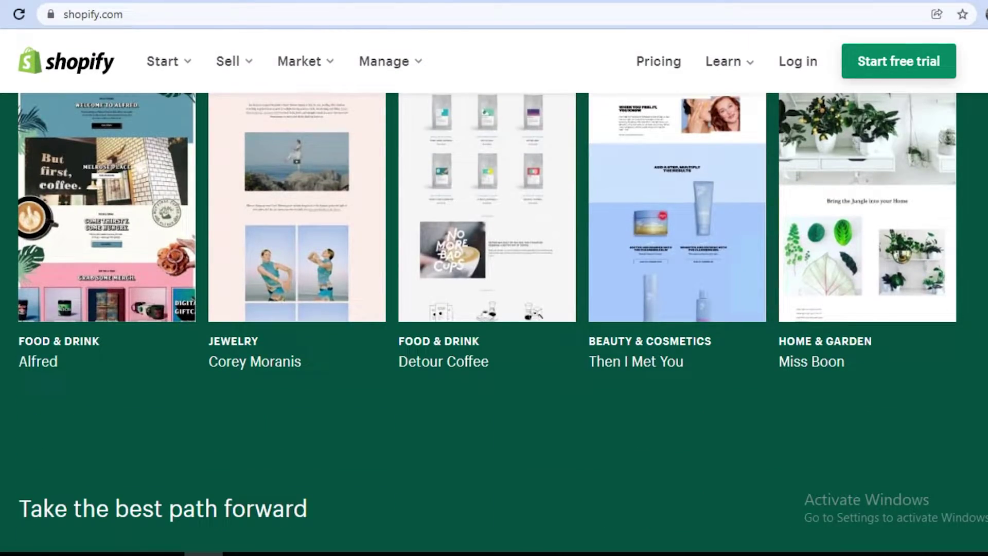
scroll(494, 323, down, 2)
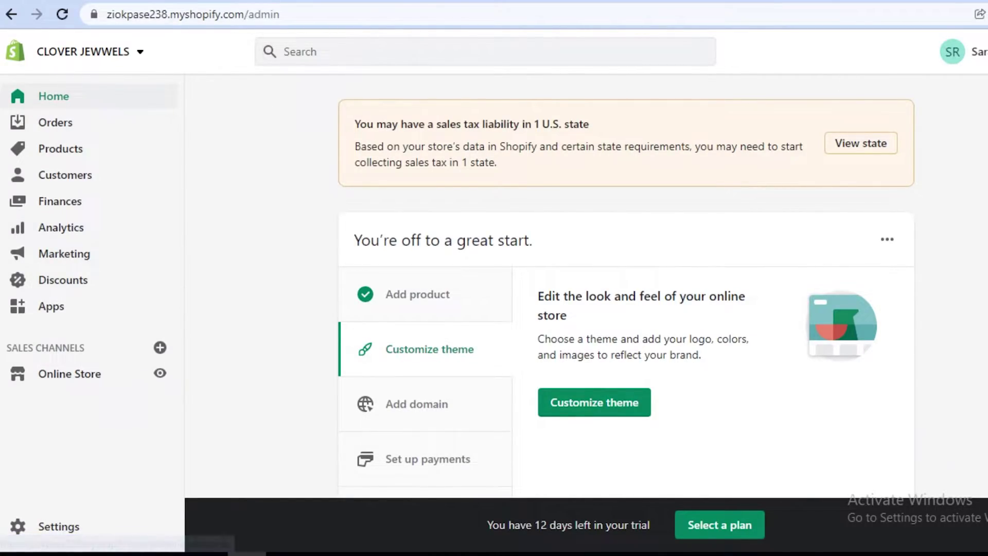
click(955, 51)
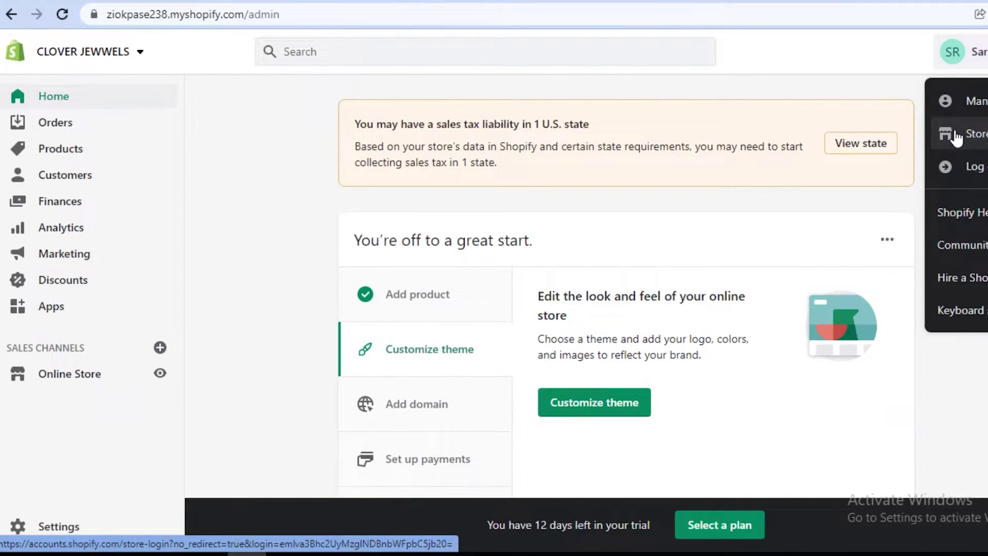
click(285, 180)
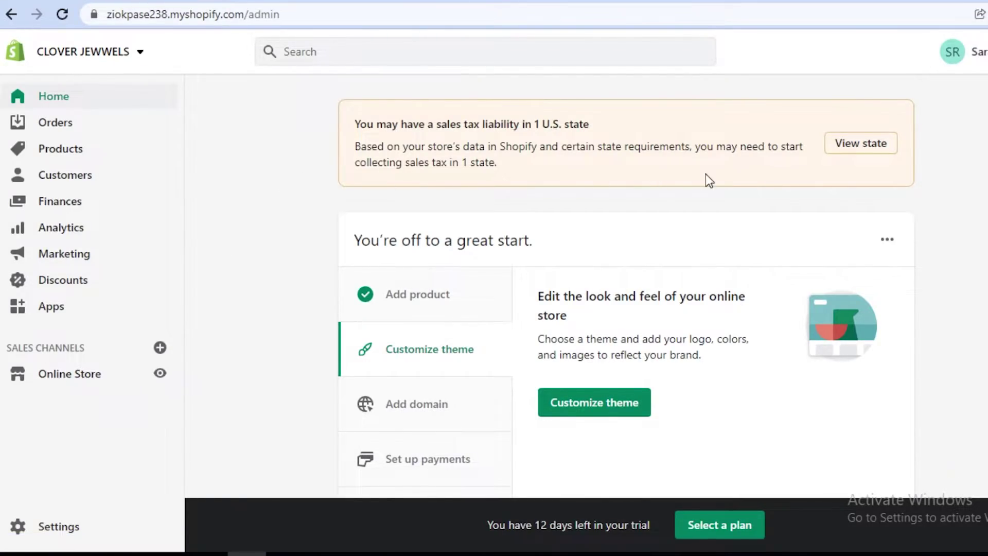
click(952, 52)
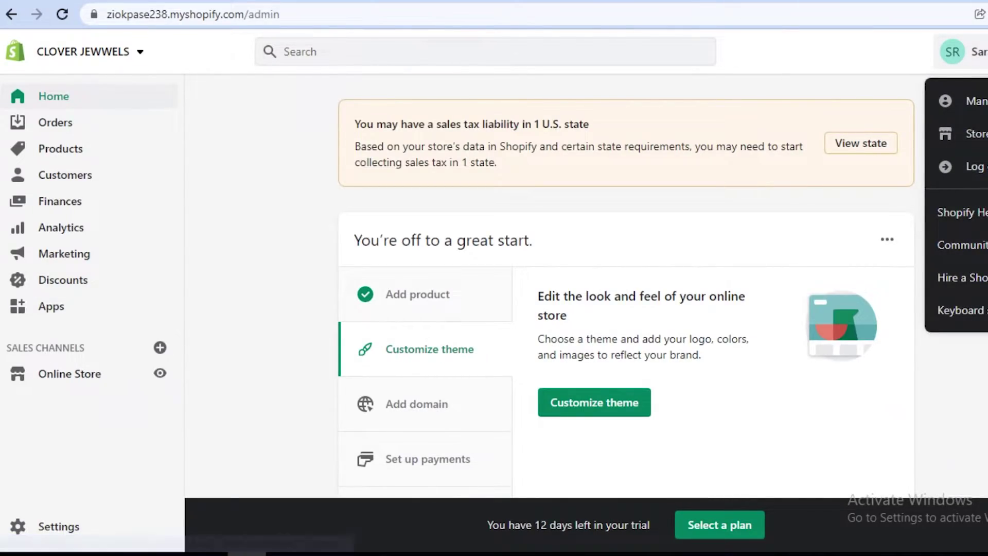
key(Escape)
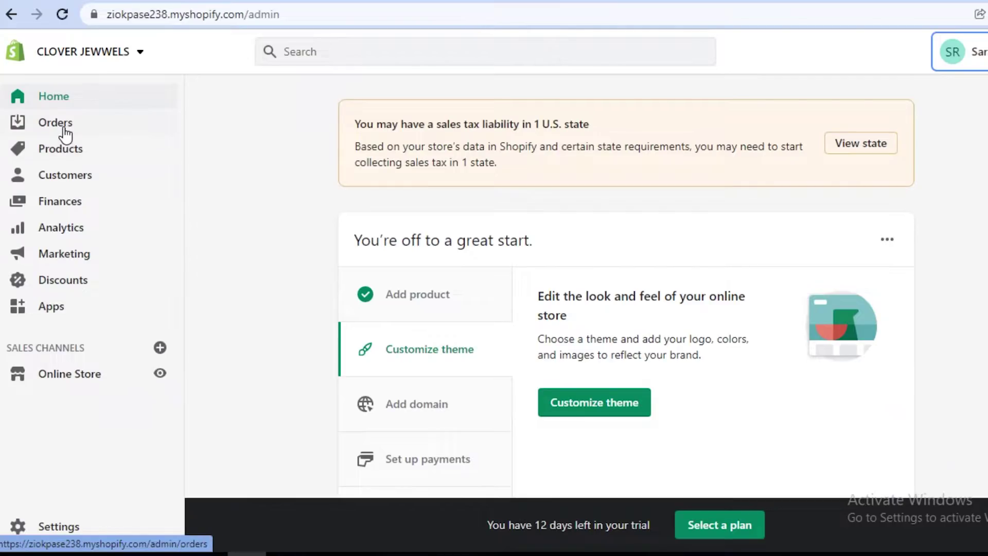
Start a new product in the store's product list and title it "WEDDING COVERAGE"
click(58, 152)
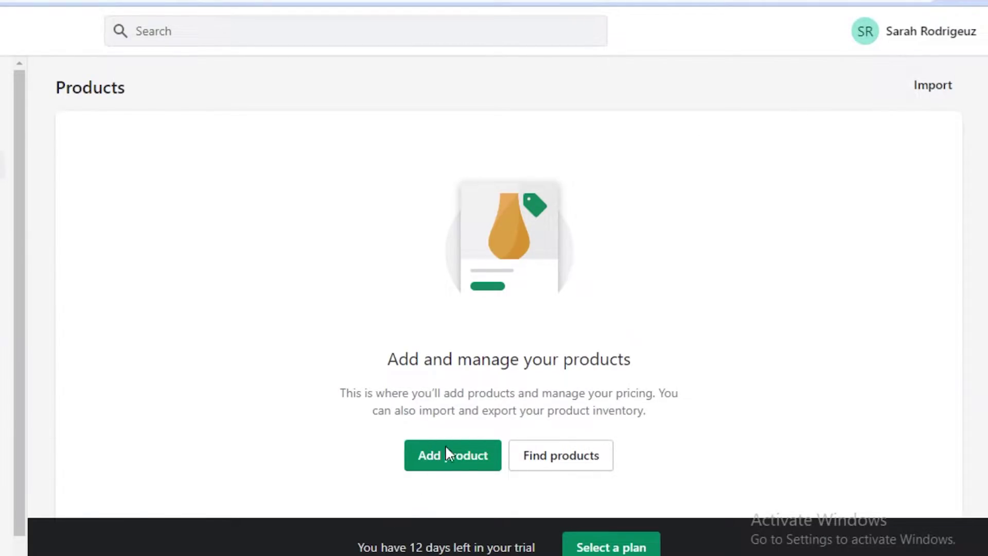
click(475, 458)
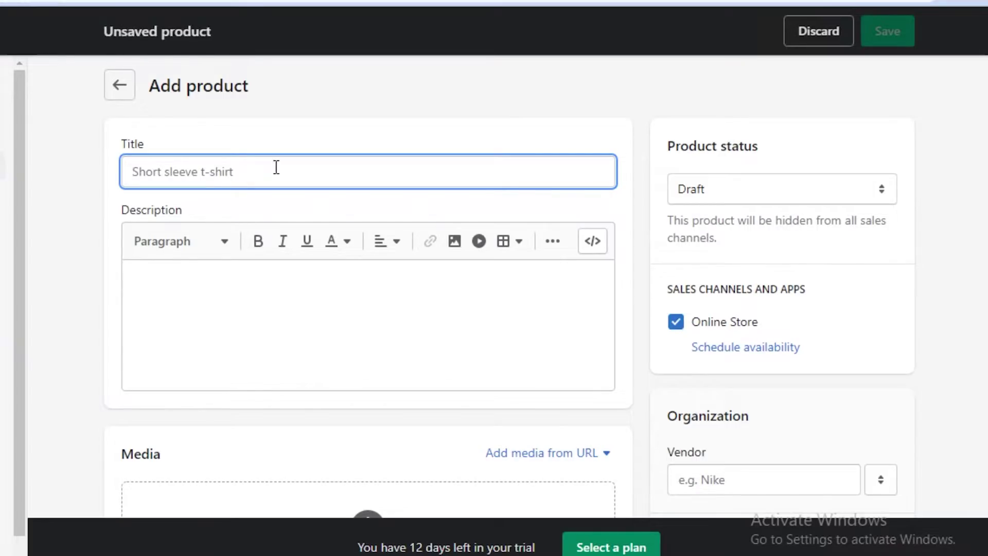
text(e)
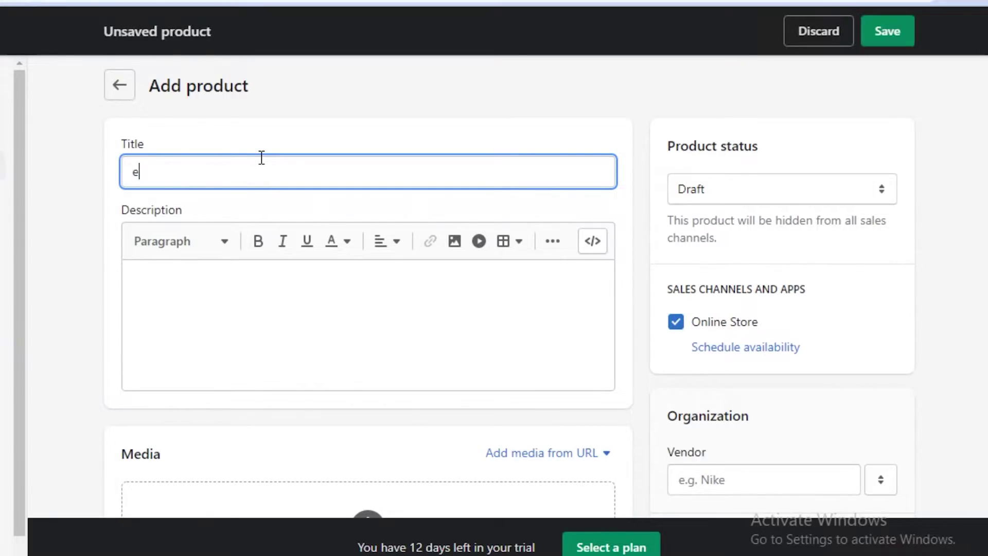
key(BackSpace)
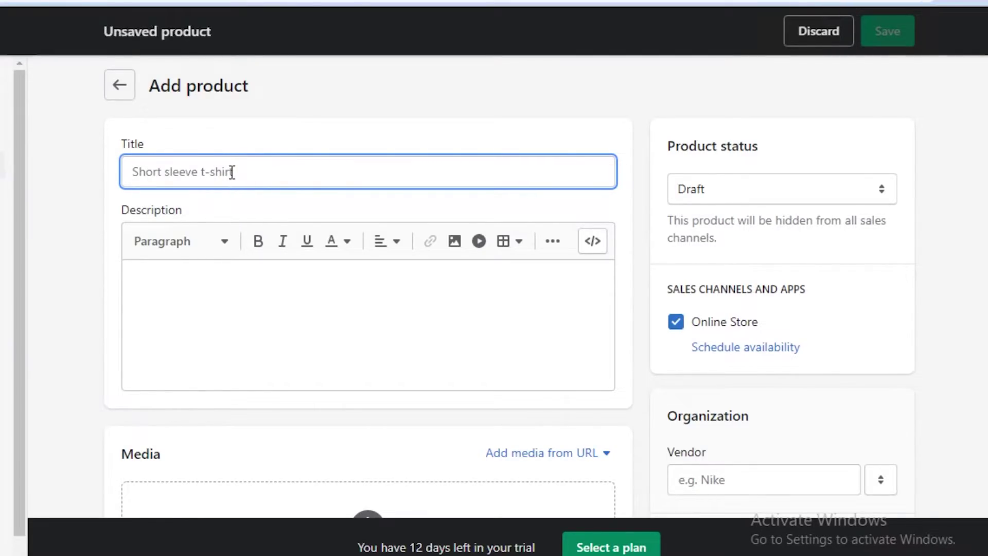
text(WRDDN)
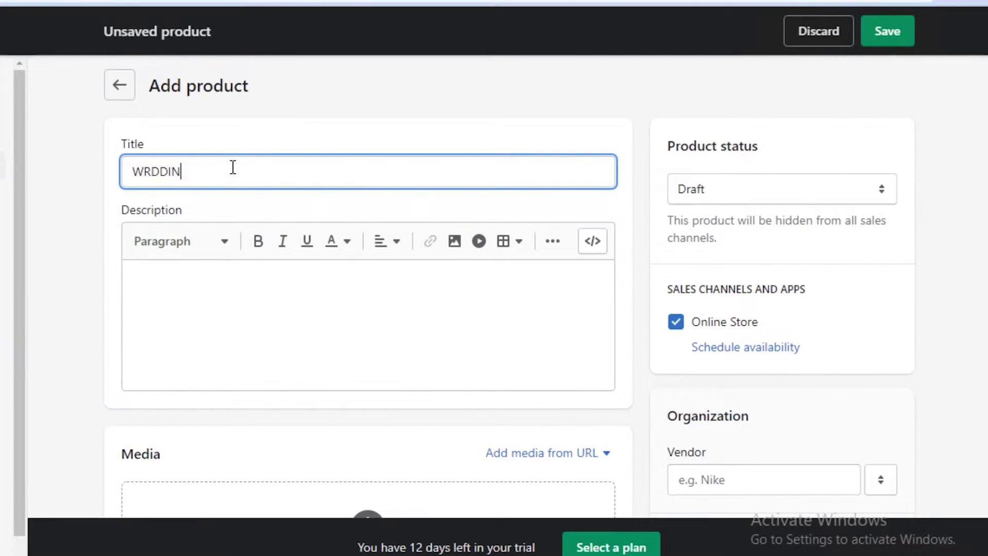
key(BackSpace)
key(BackSpace)
key(BackSpace)
text(EDDING COVERAGE)
Begin the product description with "The entire wedding plus reception photography. Plus first dance videography."
click(183, 327)
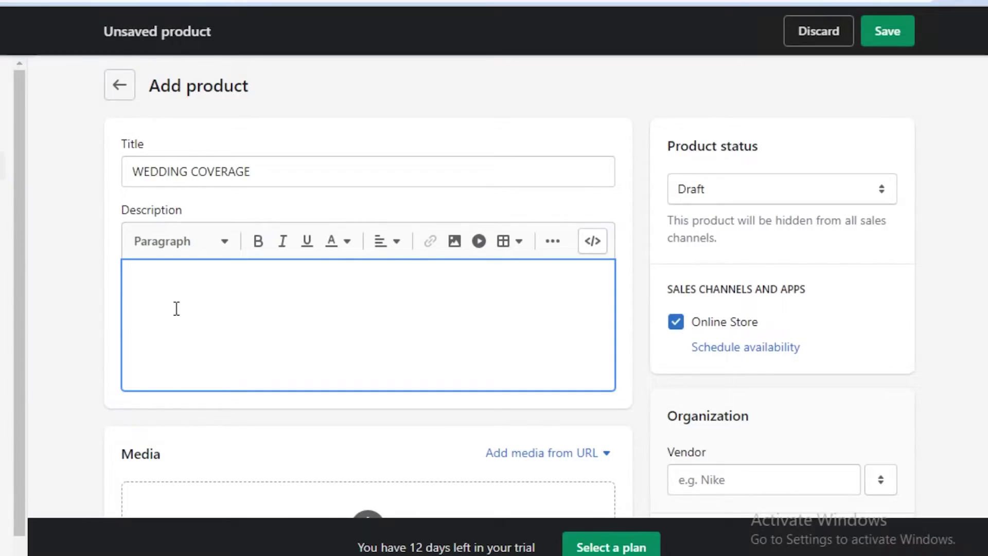
text(The entire weddin)
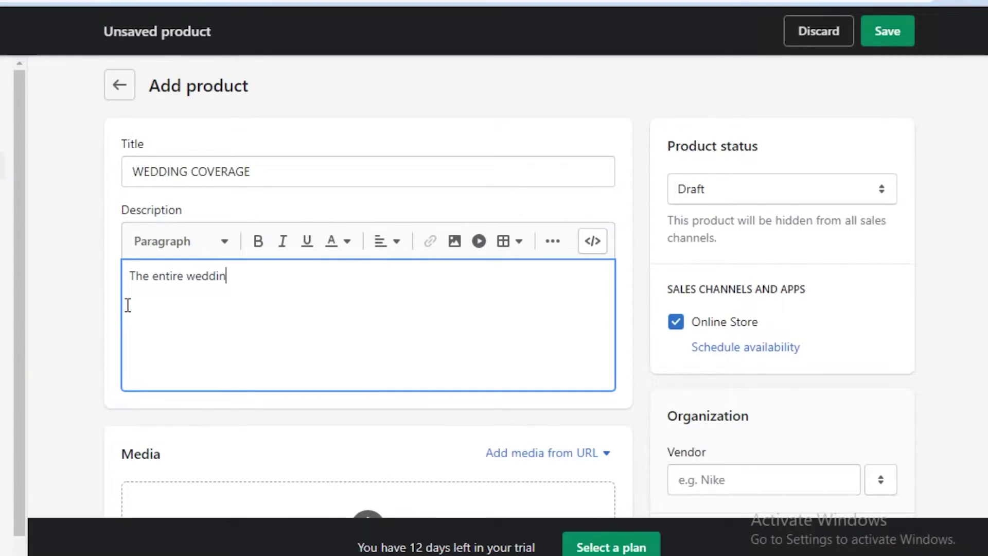
text(g plus reception p)
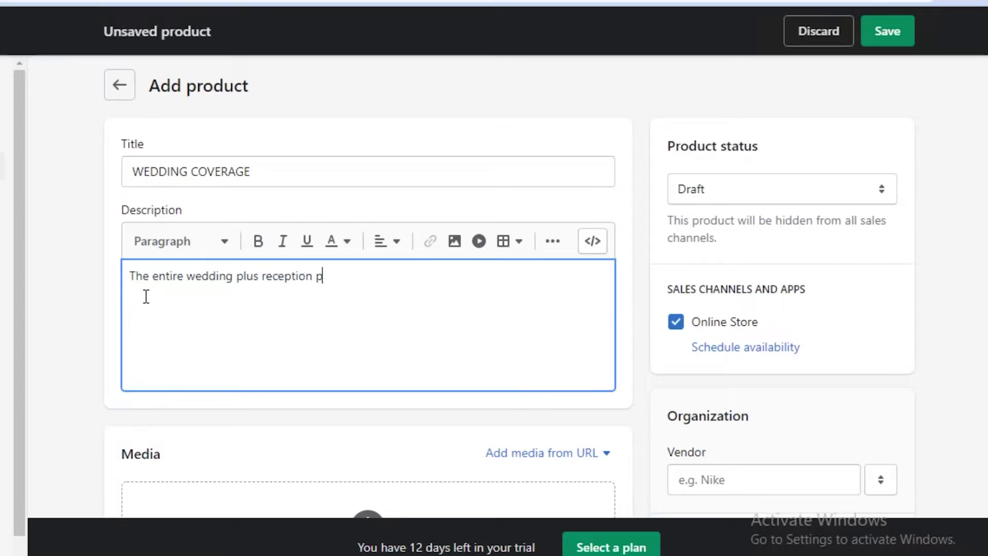
text(hotography. Plus)
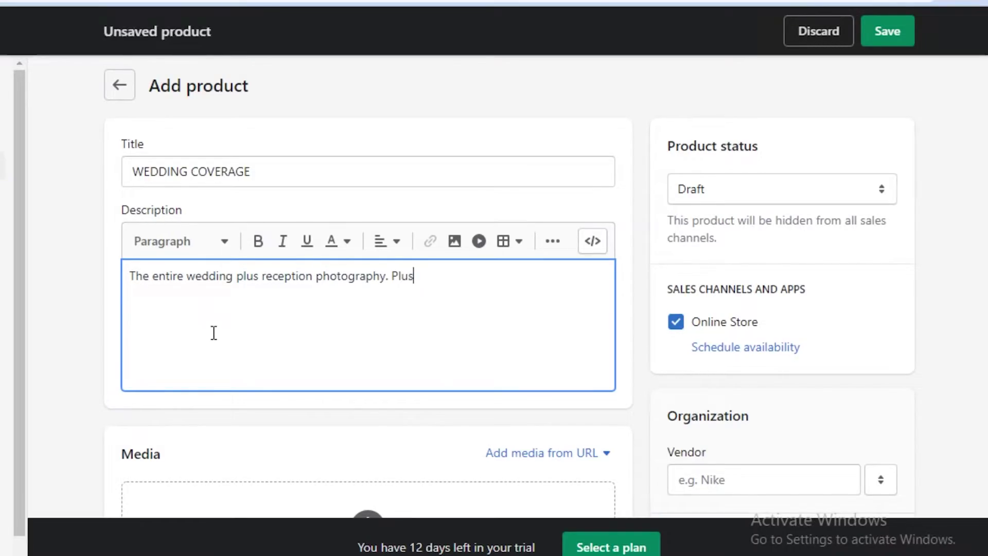
text( first dance videography.)
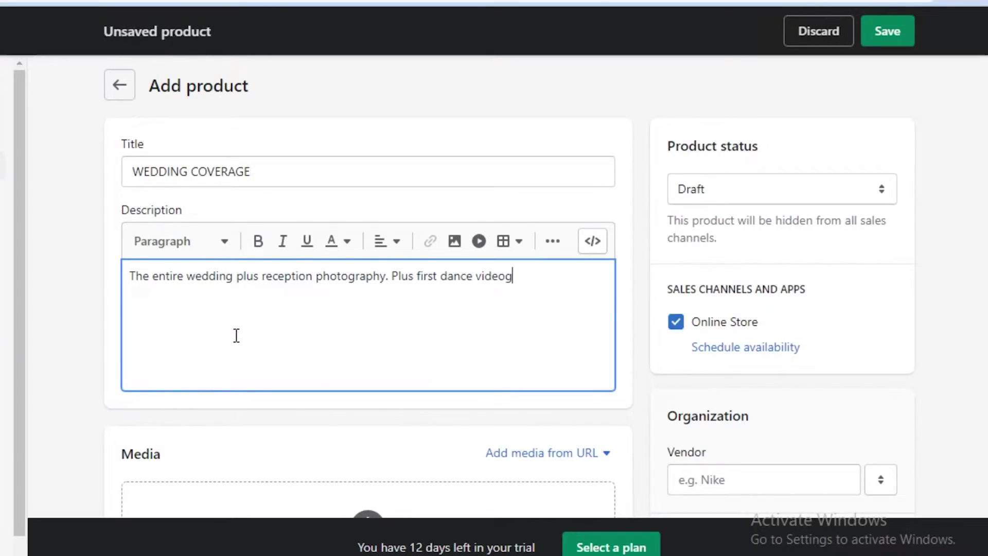
Add a second paragraph to the product description reading "Provided with physical albums."
key(Return)
text(Provid)
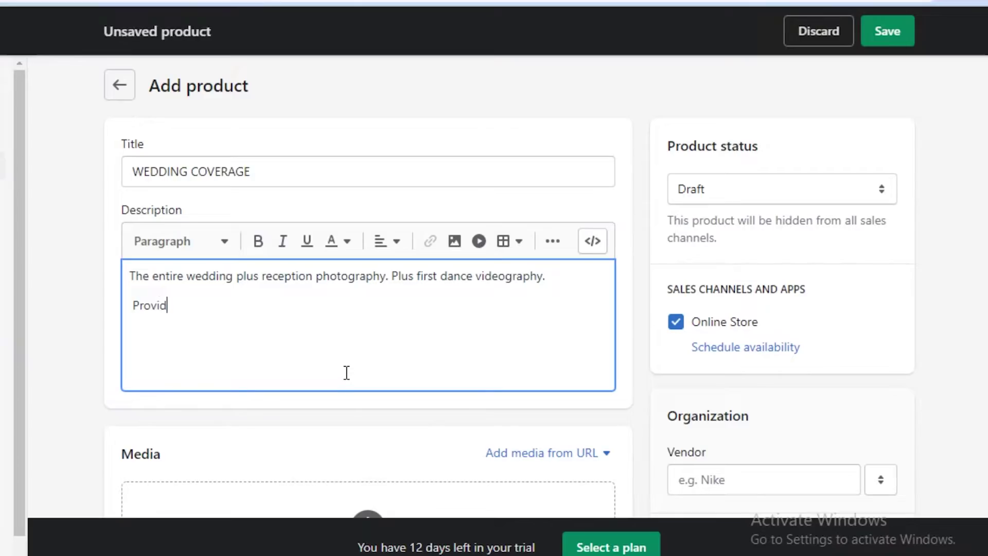
text(ed wuth ph)
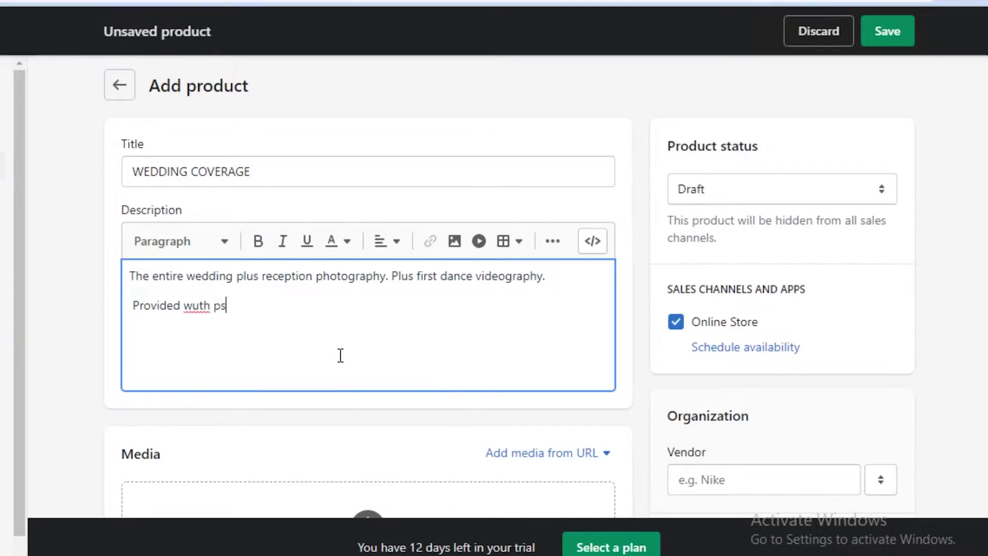
key(BackSpace)
key(BackSpace)
key(BackSpace)
key(BackSpace)
key(BackSpace)
key(BackSpace)
text(ith physical albums)
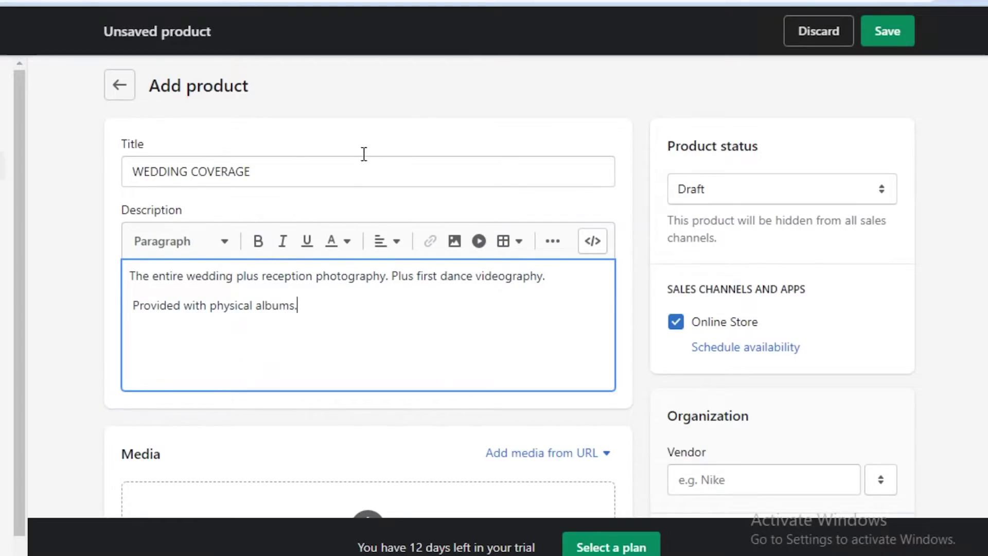
Set the wedding coverage product's status to Active
scroll(376, 245, down, 2)
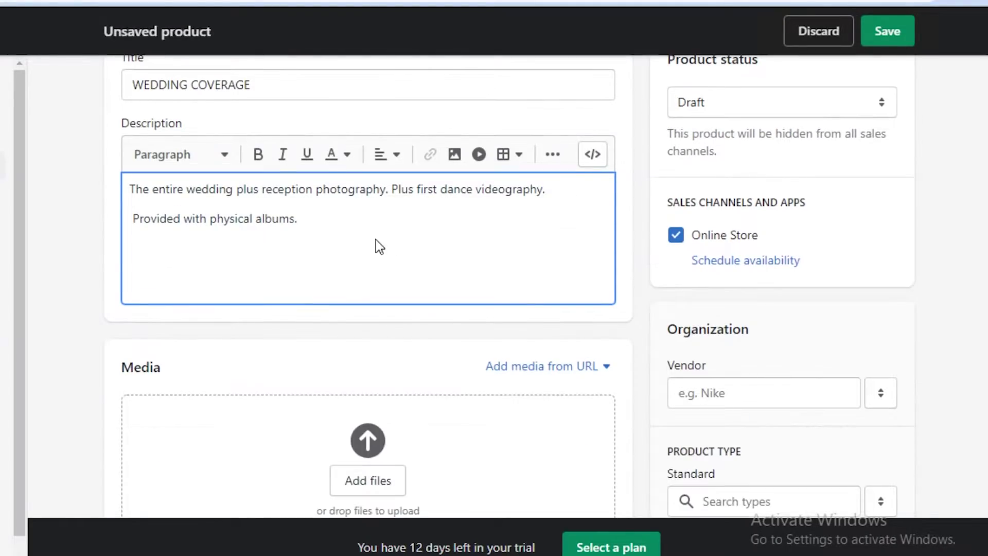
scroll(741, 123, up, 2)
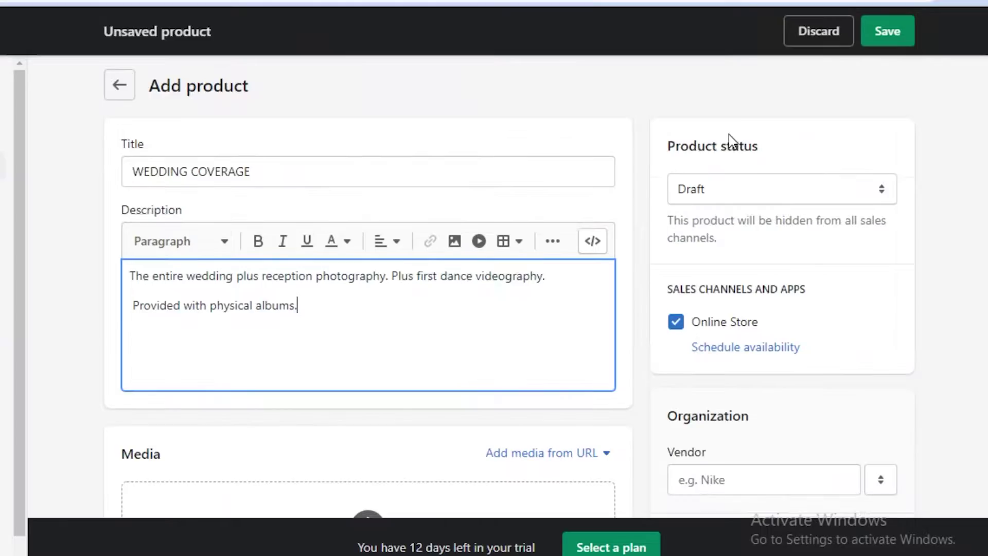
click(692, 201)
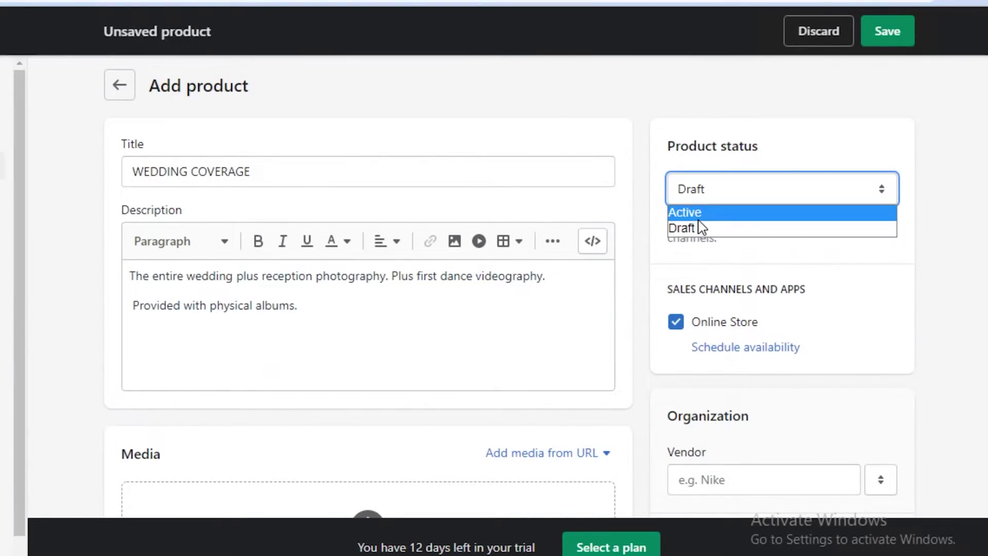
click(698, 220)
click(432, 381)
Set the product's price to $400.00, leaving the compare-at price and cost per item empty
scroll(430, 375, down, 5)
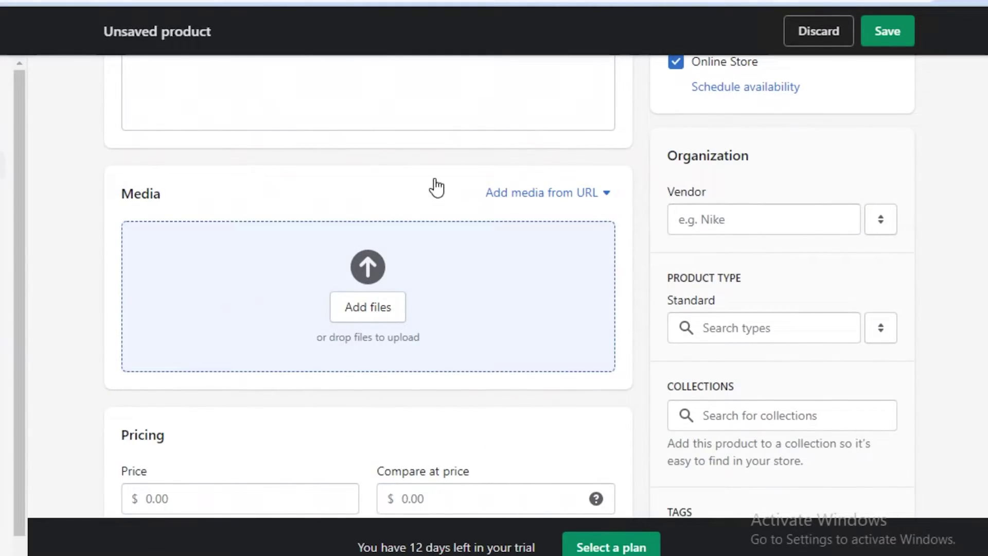
scroll(446, 162, down, 3)
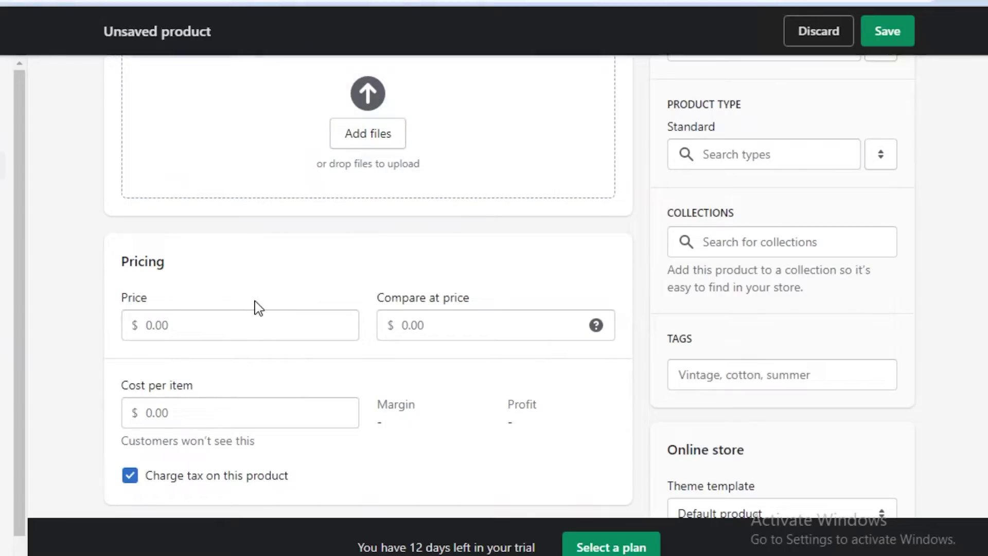
click(233, 326)
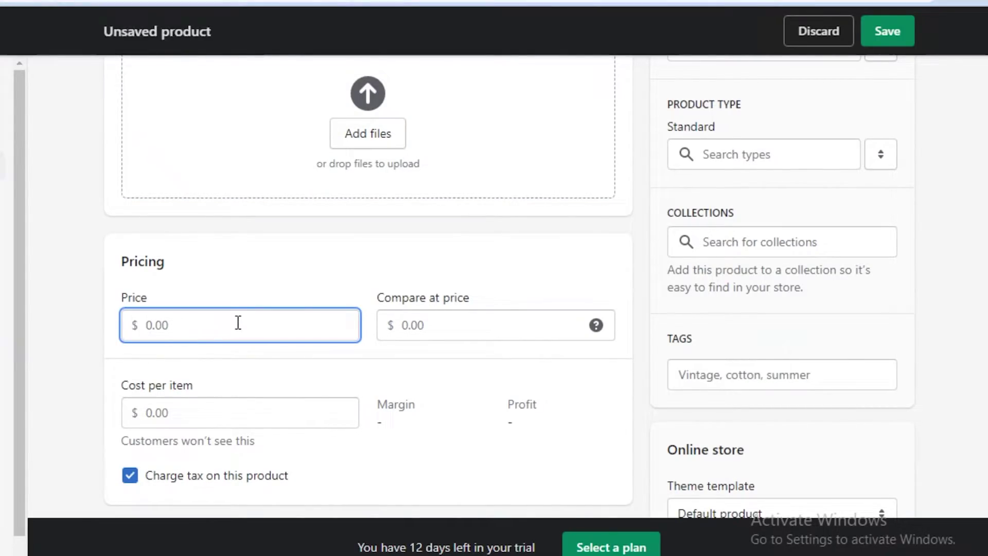
text(400)
click(388, 378)
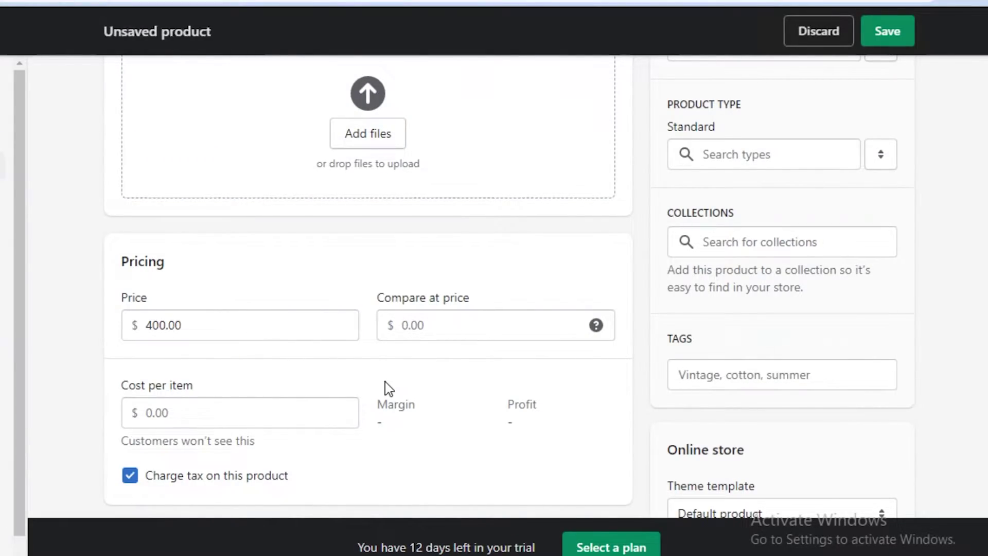
Append "Max time of 10 Hours." to the end of the product description's second paragraph
scroll(387, 383, up, 5)
click(335, 161)
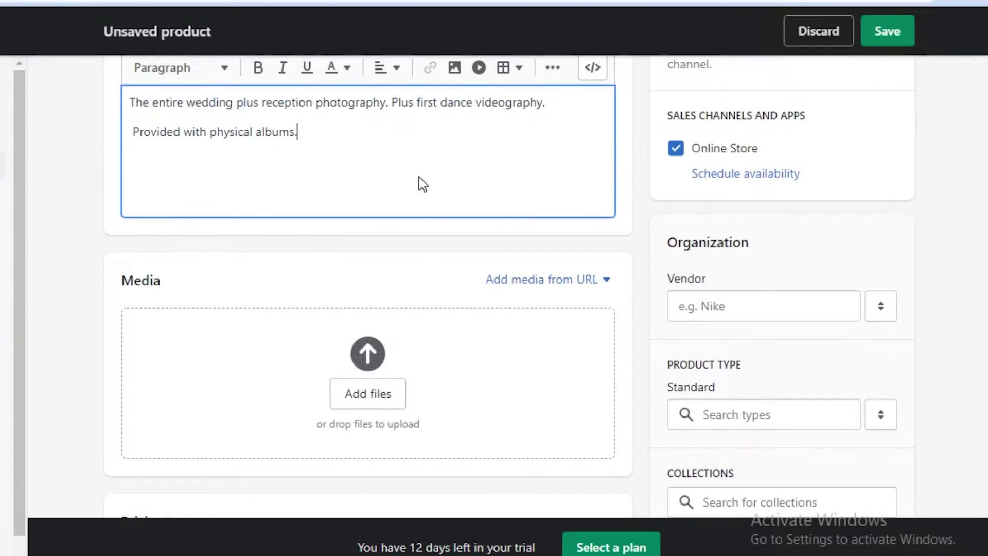
text(Max time of 10)
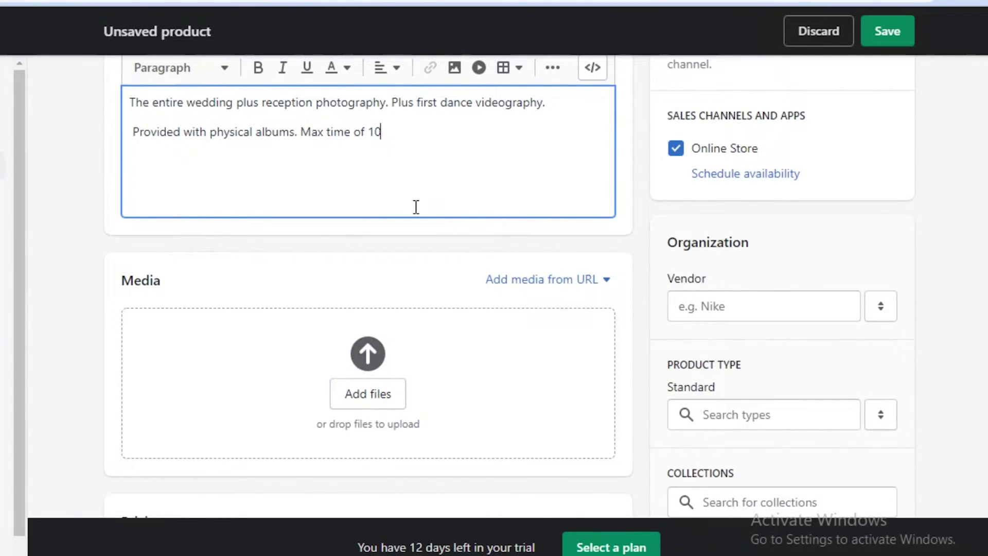
text( Hours.)
Turn off quantity tracking in the product's inventory settings
scroll(397, 170, down, 5)
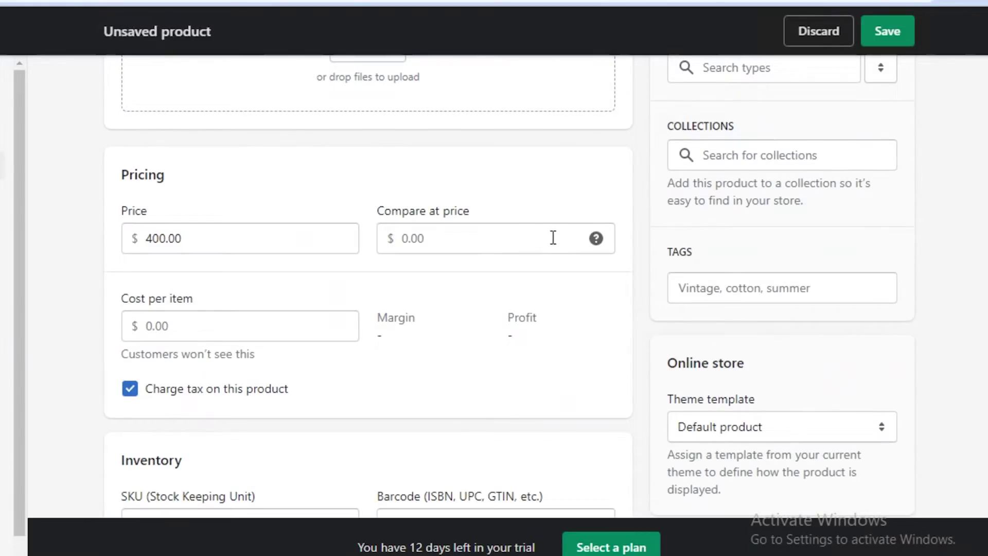
scroll(517, 244, down, 3)
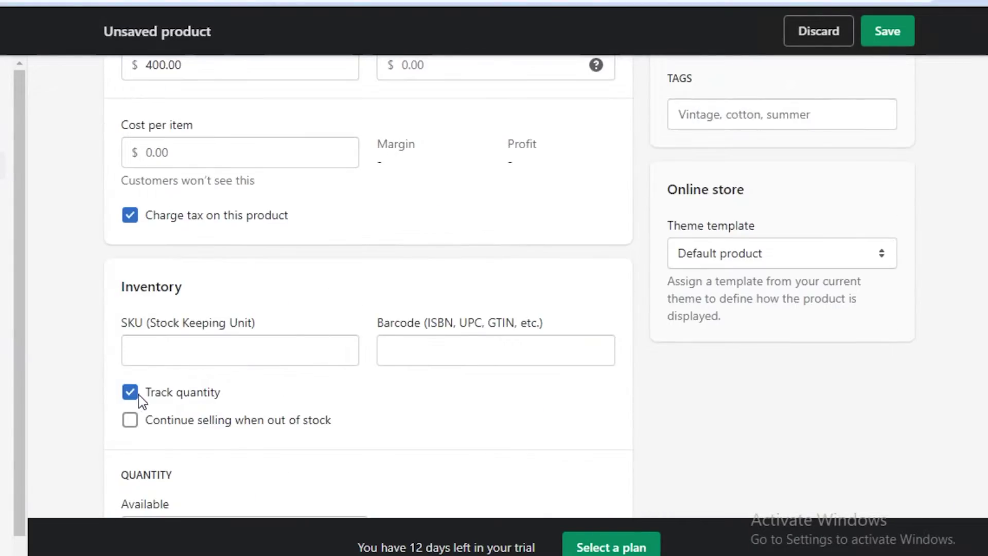
click(130, 394)
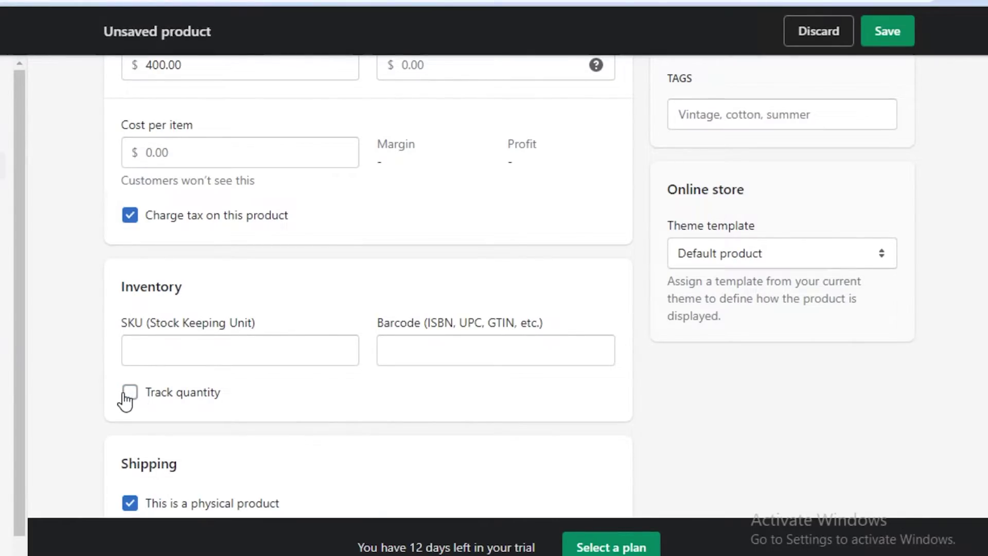
scroll(126, 401, down, 2)
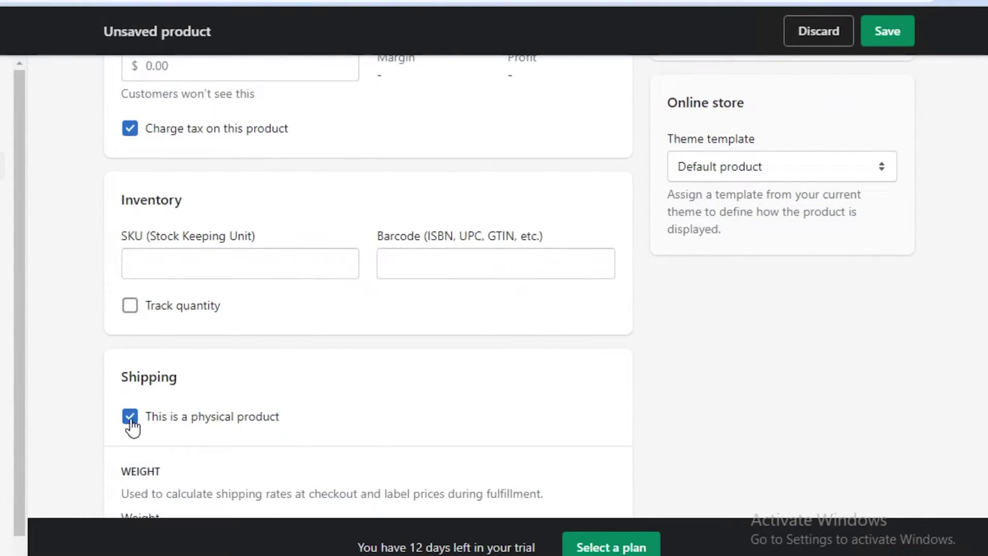
Mark the wedding coverage product as not a physical product in its shipping settings
click(130, 418)
scroll(225, 344, down, 2)
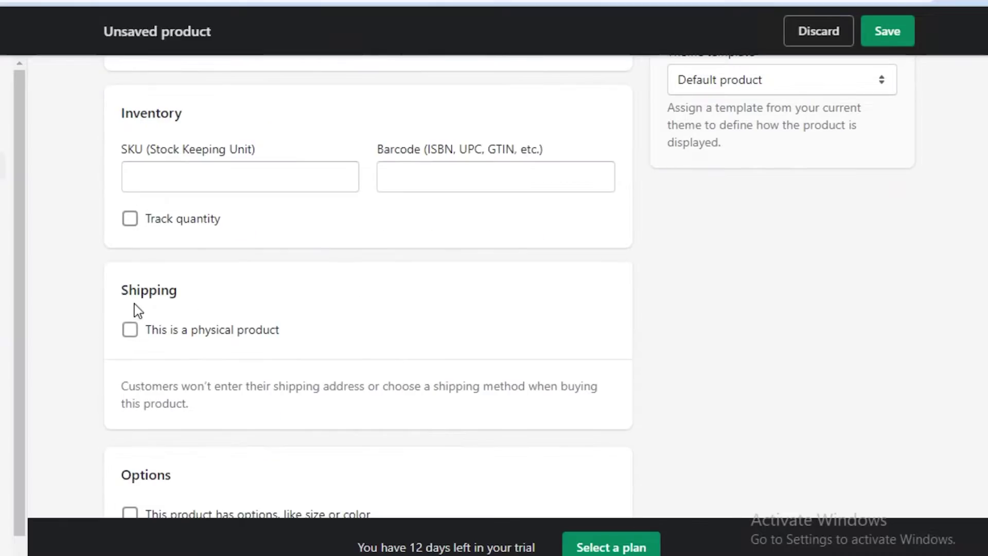
scroll(186, 314, down, 4)
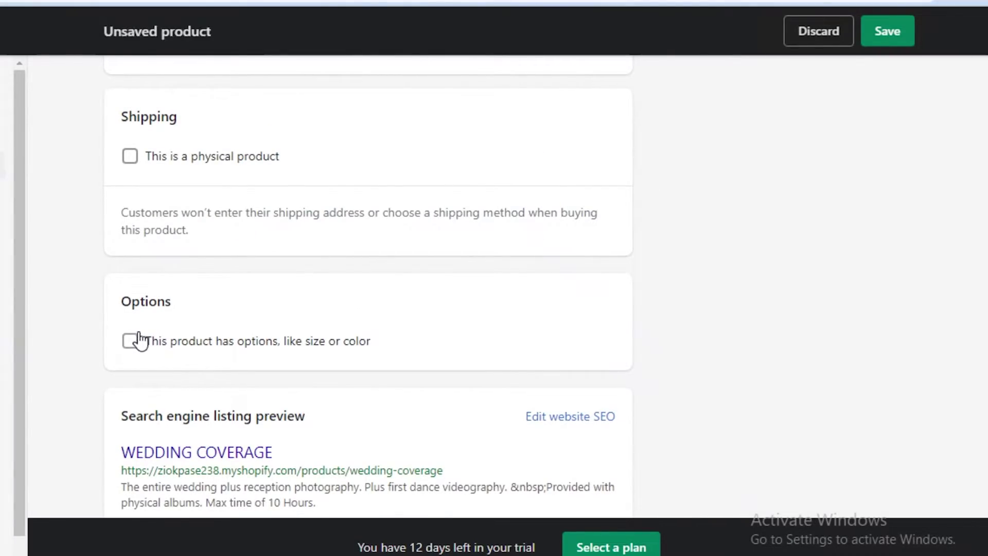
Delete the sentence "Max time of 10 Hours." from the end of the product description
scroll(137, 338, up, 12)
scroll(203, 315, up, 6)
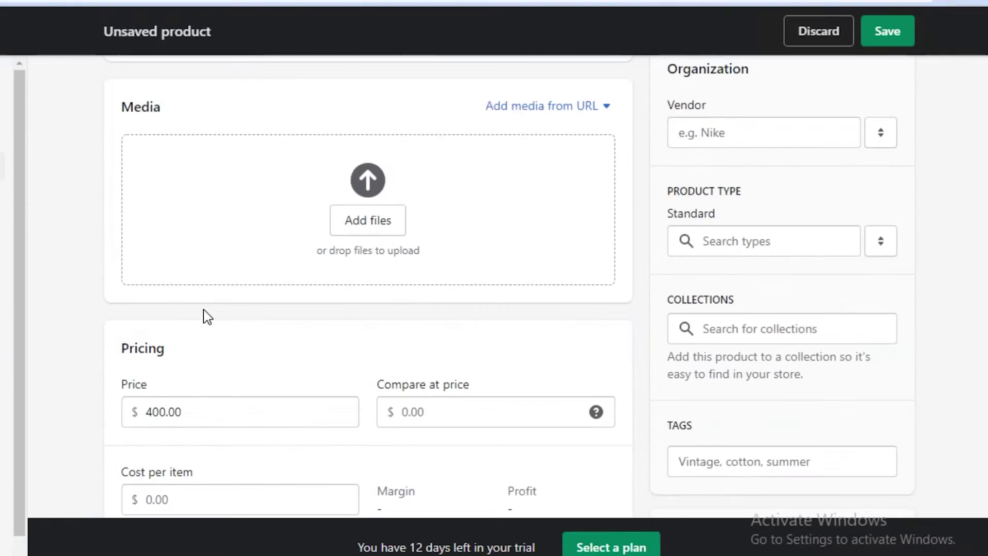
drag(421, 134, 300, 135)
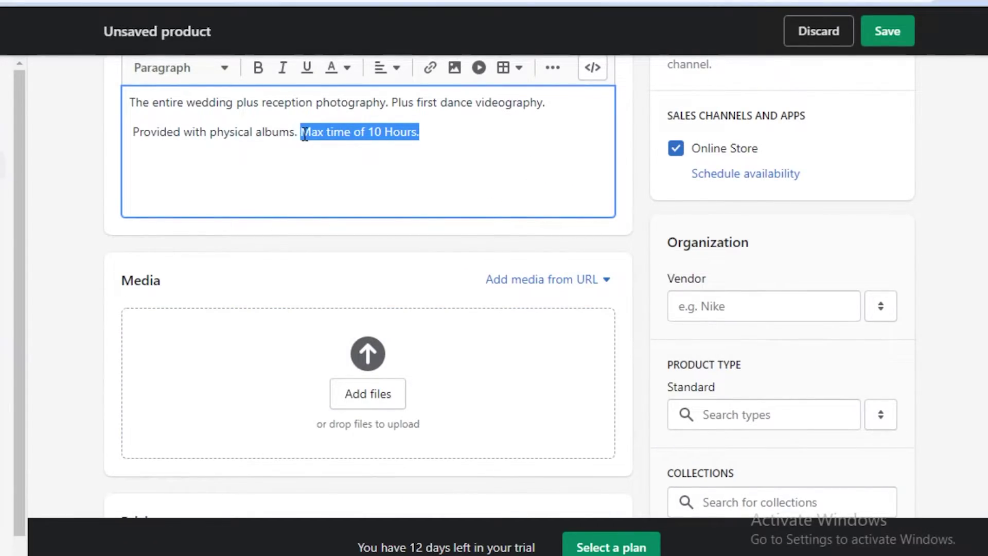
key(BackSpace)
Enable options for the product and choose Style as the option name
scroll(337, 183, down, 2)
scroll(337, 188, down, 15)
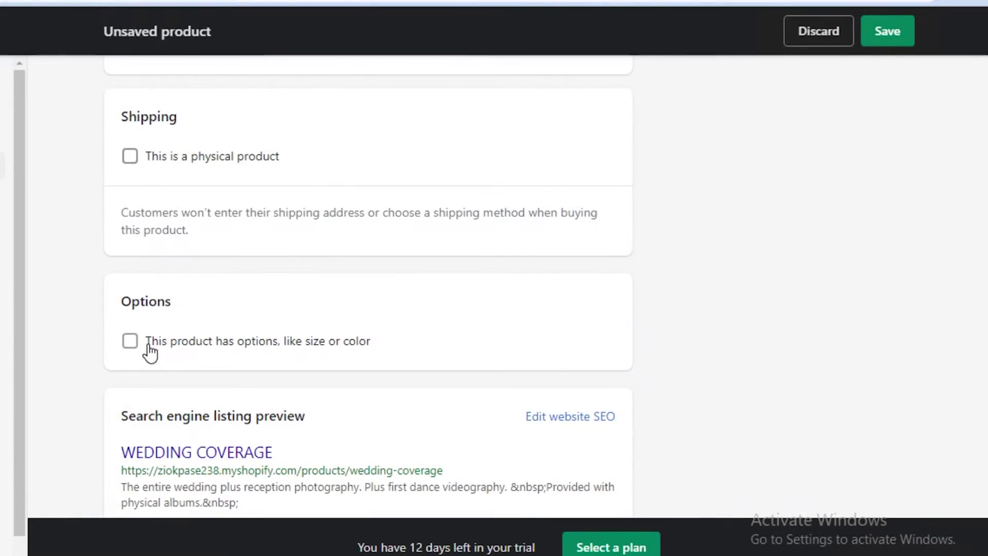
click(151, 353)
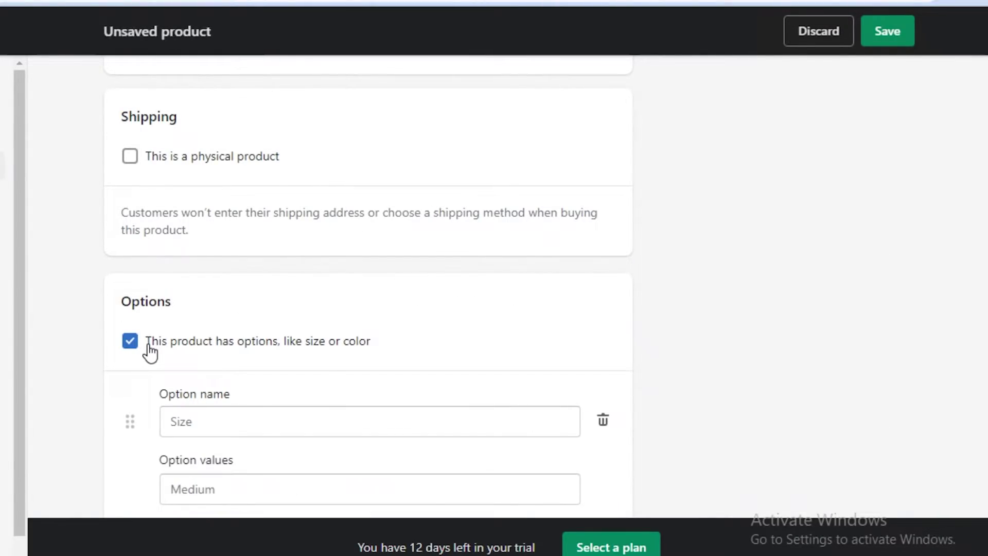
scroll(153, 344, down, 2)
click(188, 332)
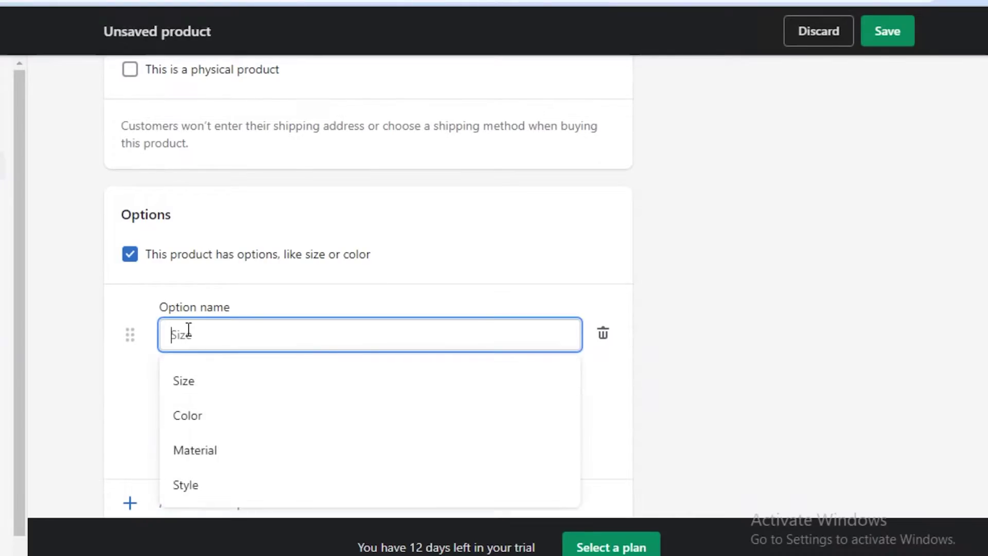
scroll(213, 417, down, 2)
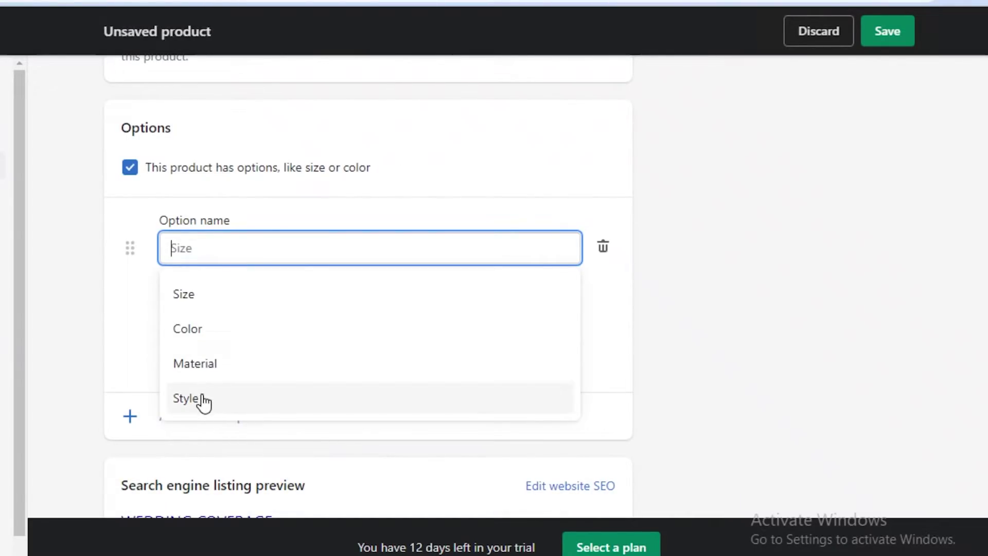
click(202, 399)
Add the values 5 hours, 7 hours and 10 hours to the Style option and finish editing it
click(226, 315)
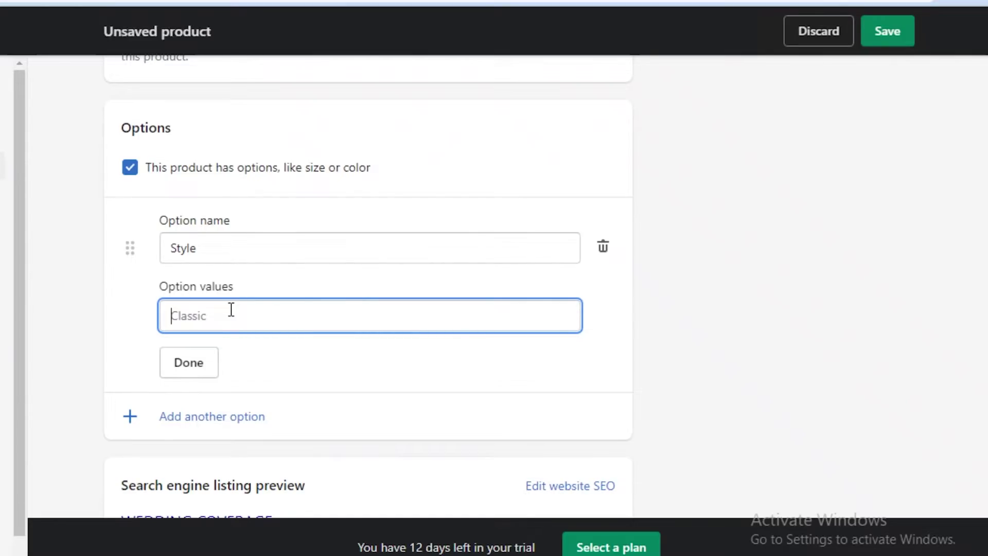
text(5 hours)
click(272, 353)
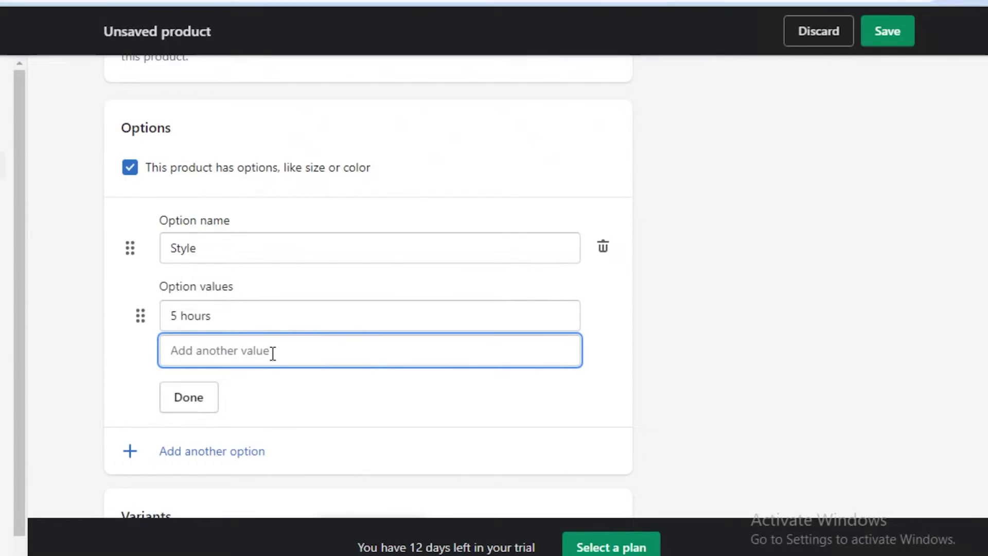
text(7 hours)
key(Tab)
text(10 h)
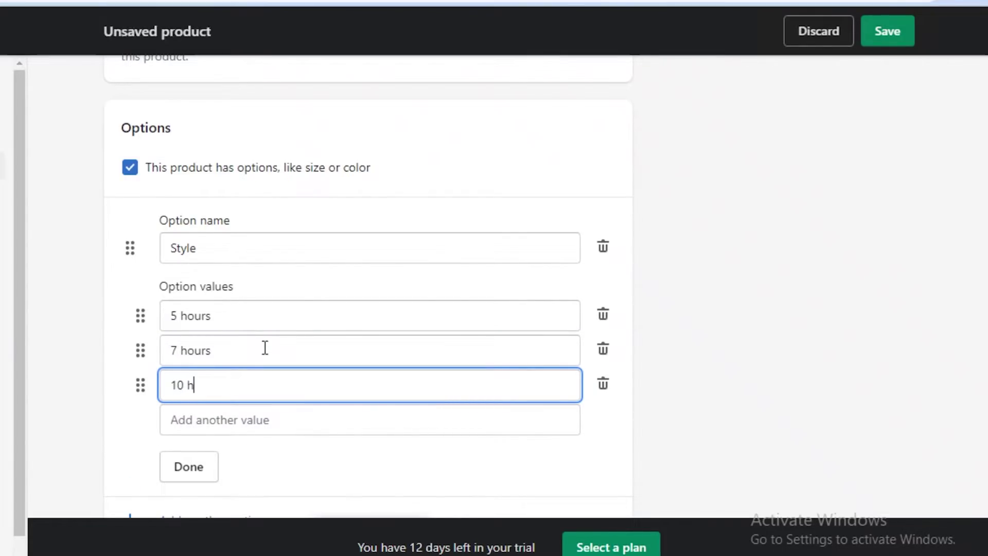
text(ours)
click(194, 468)
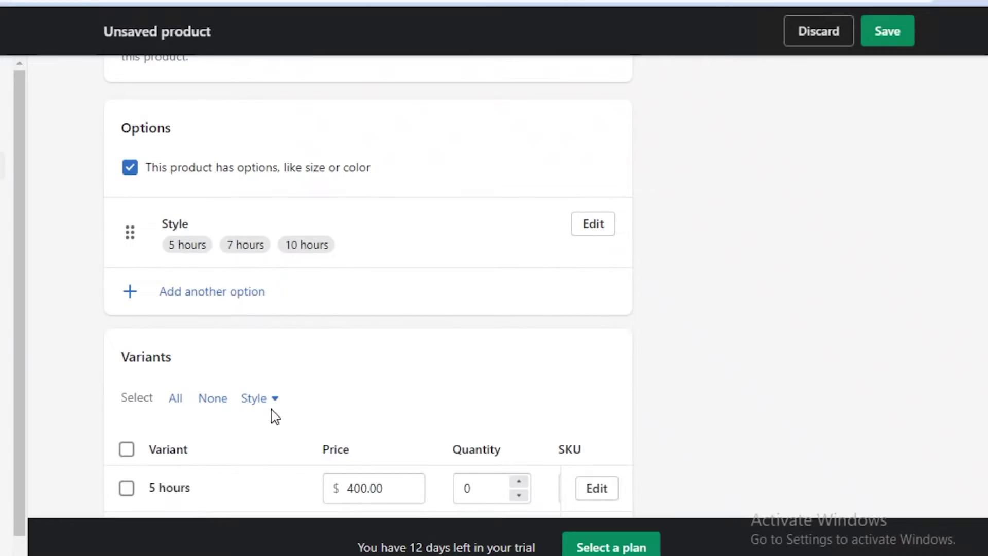
Set the price of the 7 hours variant to $600.00
scroll(275, 406, down, 3)
scroll(277, 412, down, 2)
scroll(304, 371, up, 2)
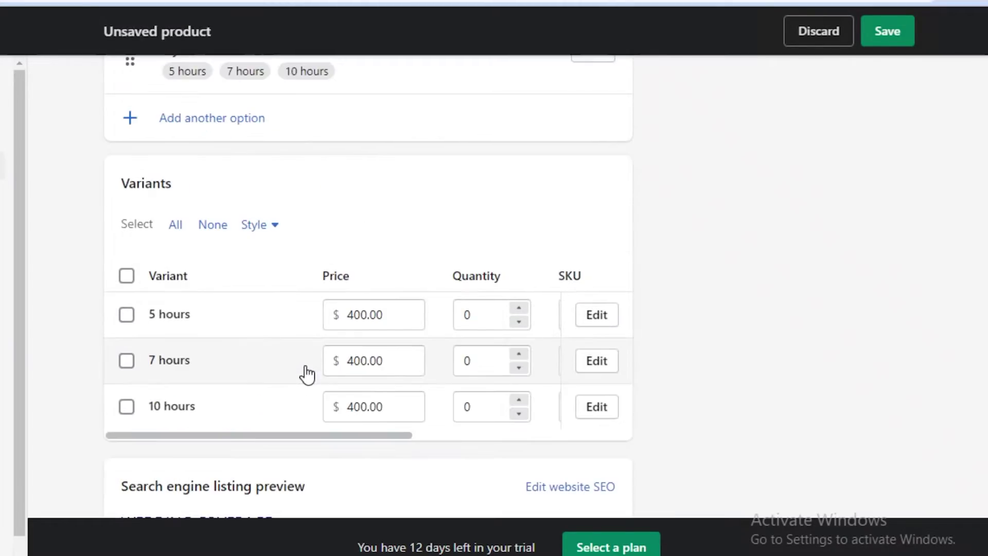
click(363, 360)
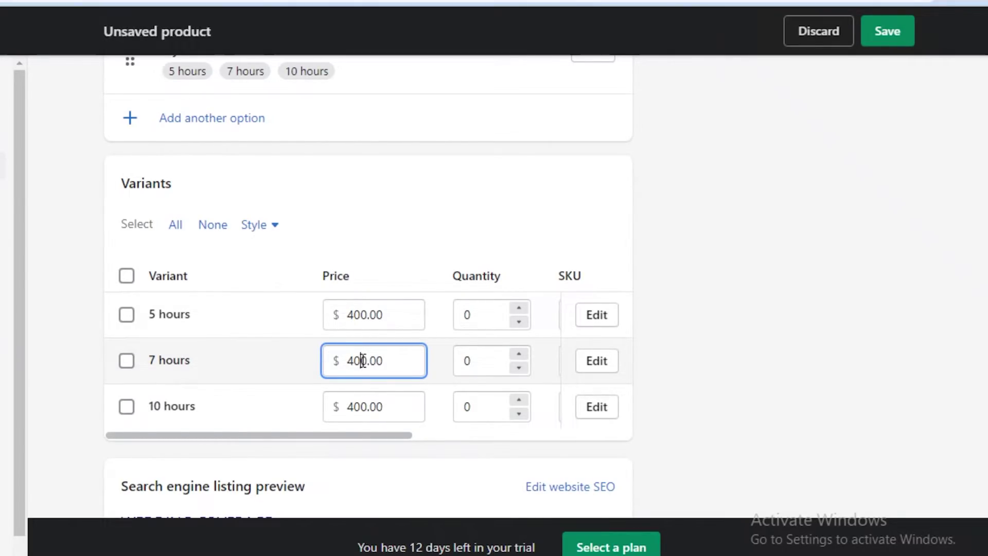
key(BackSpace)
key(BackSpace)
text(60)
Set the price of the 10 hours variant to $800.00
click(362, 406)
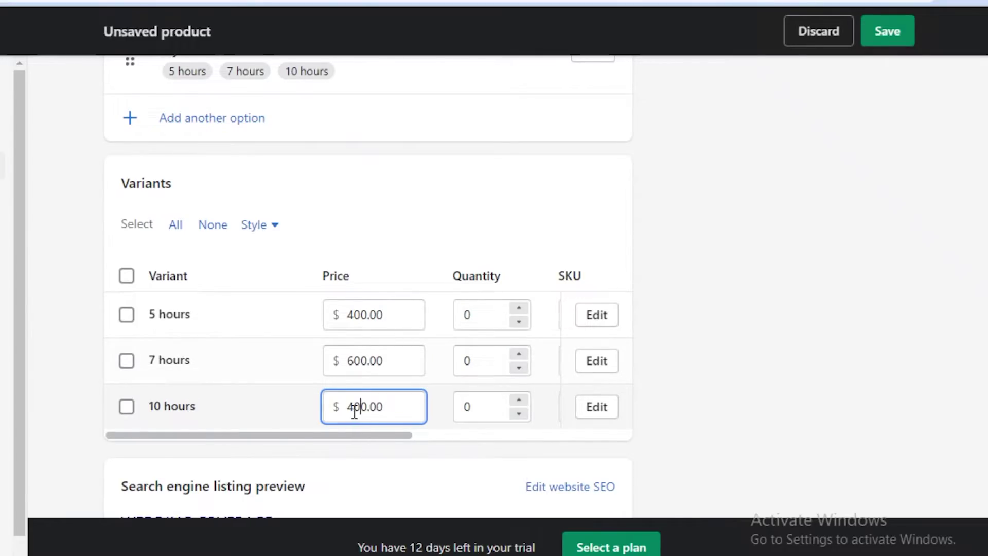
key(BackSpace)
text(80)
key(BackSpace)
click(714, 334)
Save the wedding coverage product and return to the list of all products
scroll(714, 333, down, 3)
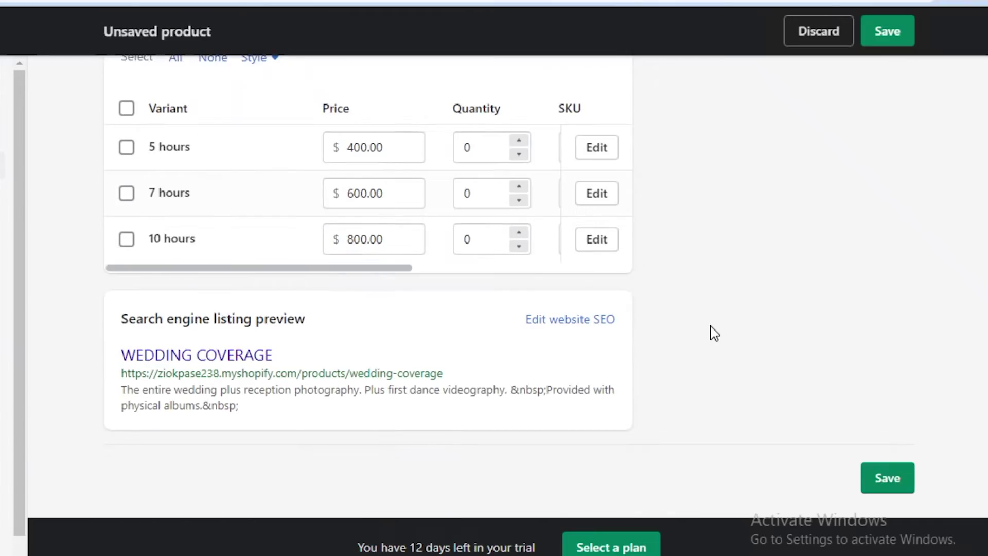
click(901, 27)
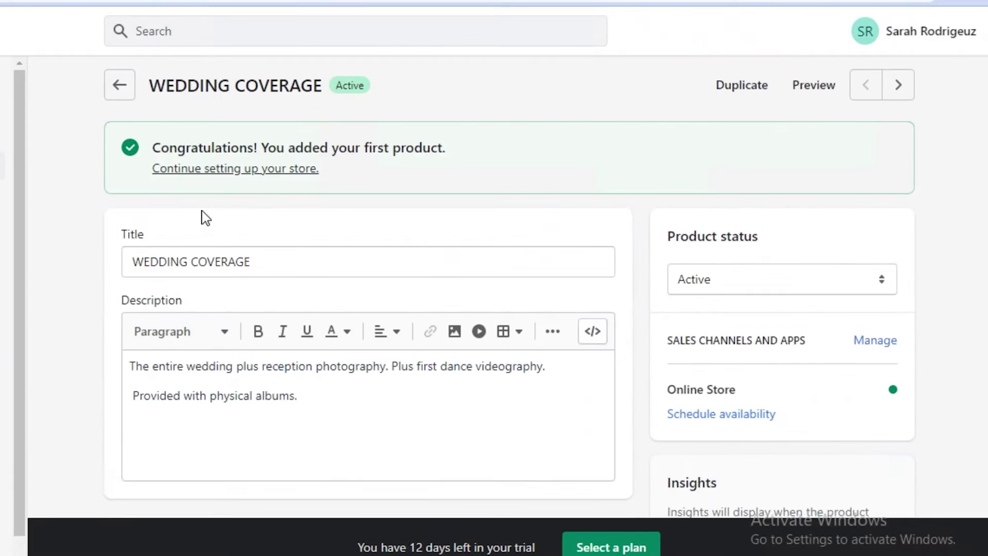
scroll(203, 216, down, 1)
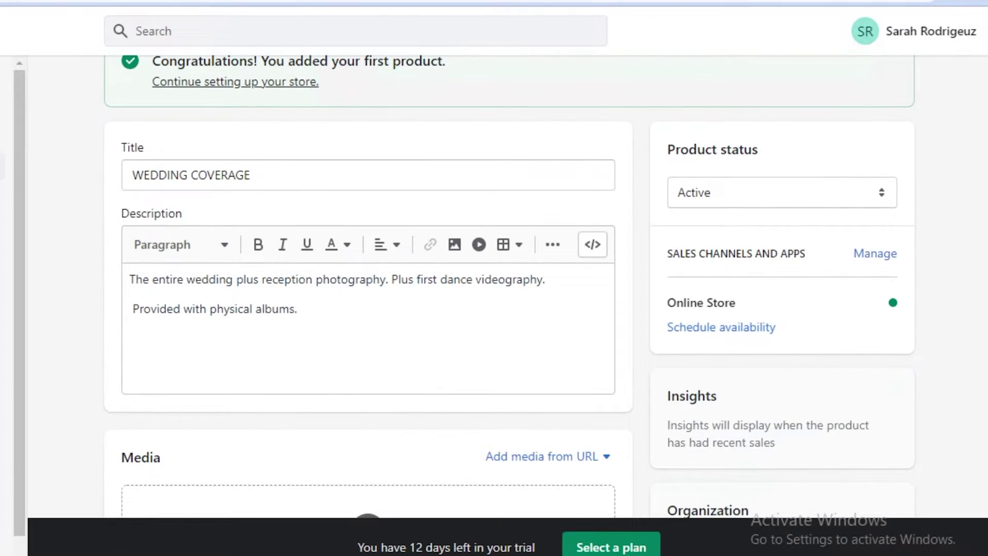
key(alt+Left)
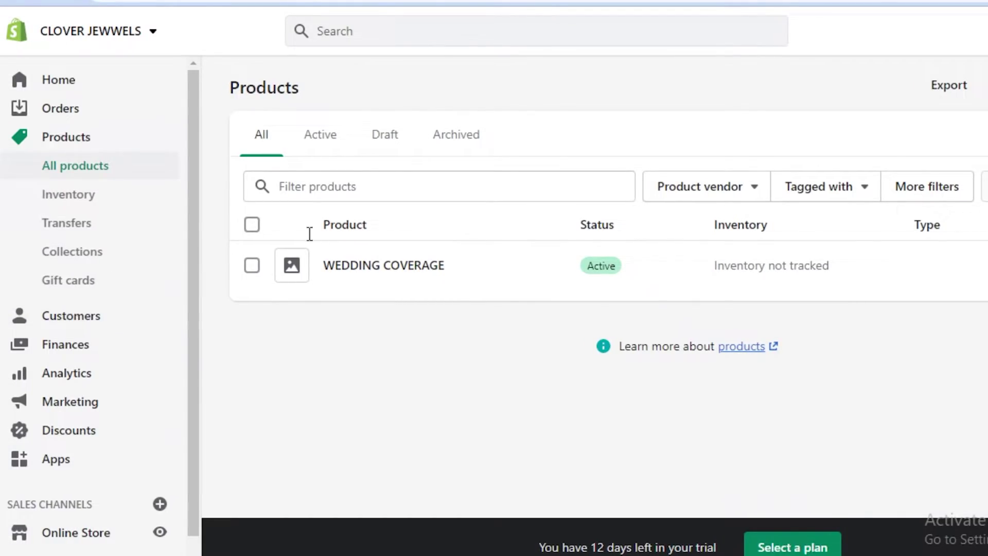
View the store's Customers page and its list of all orders
click(72, 317)
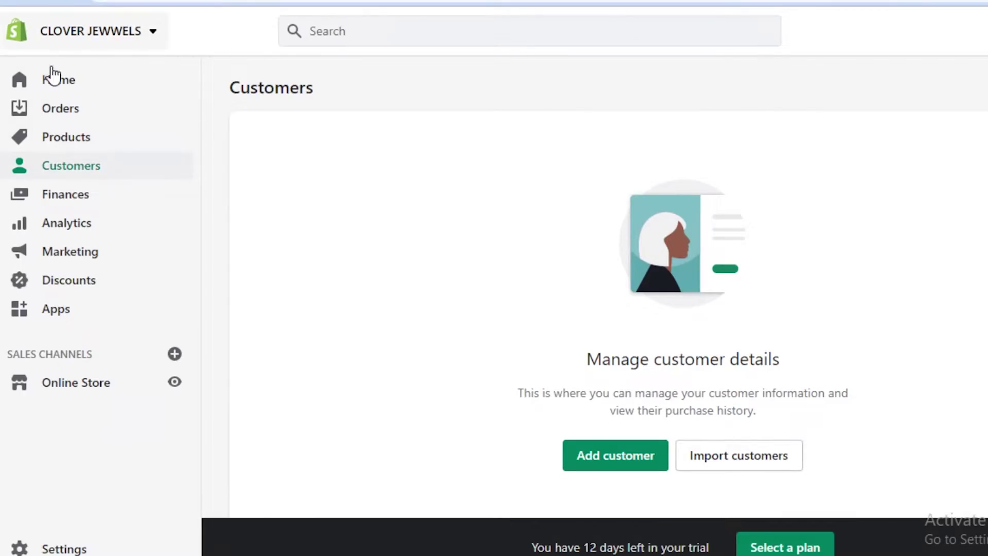
click(60, 110)
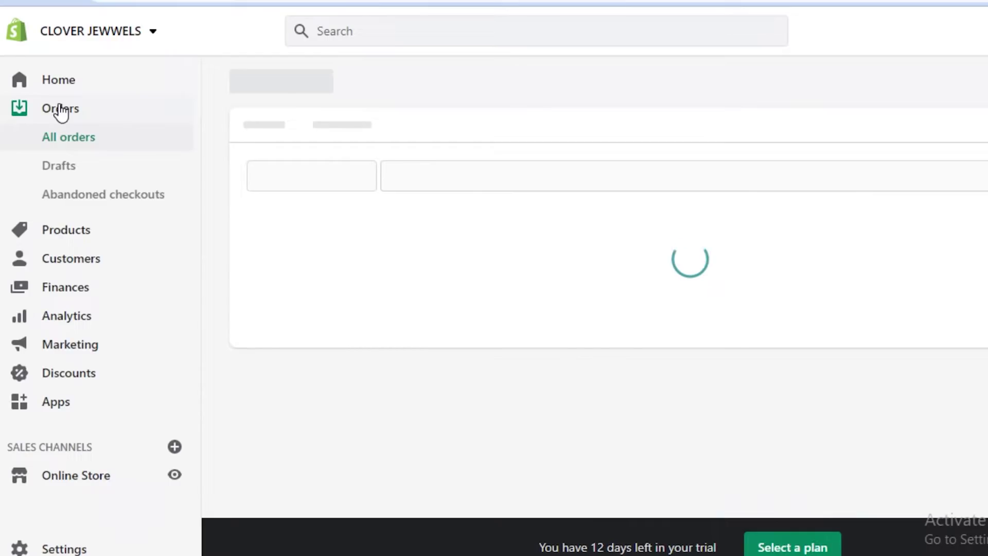
scroll(571, 276, down, 3)
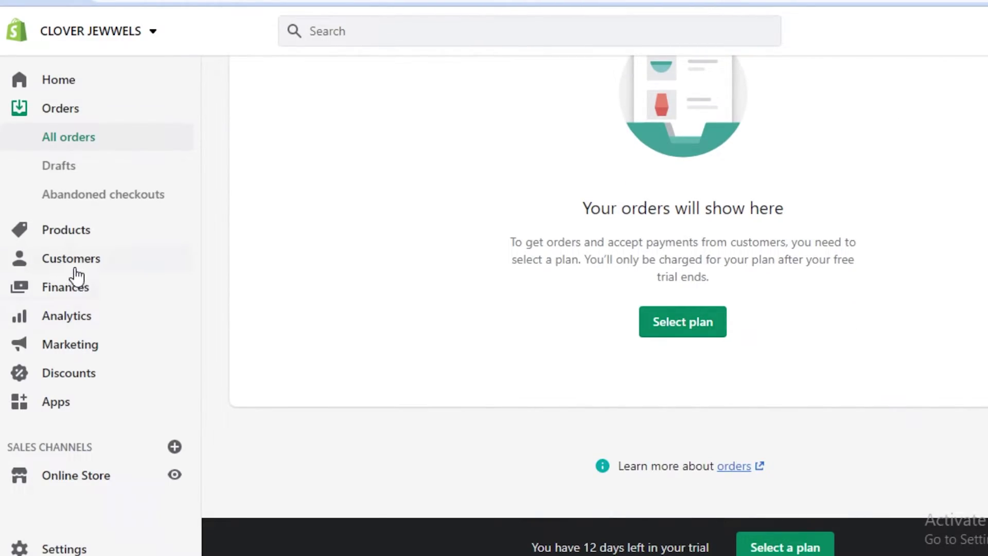
Open the Analytics overview dashboard and look through its sales, session, conversion and order cards
click(53, 325)
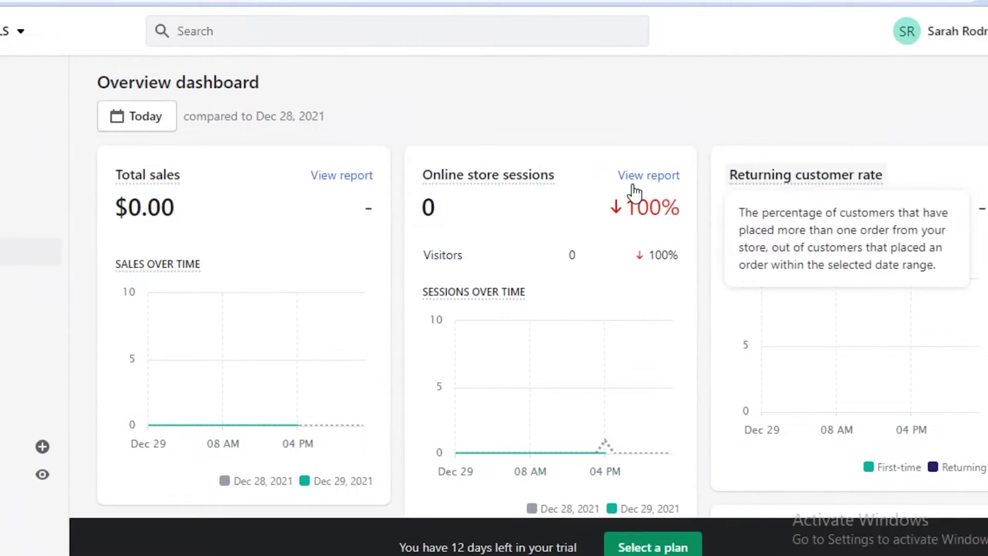
scroll(760, 252, down, 3)
scroll(761, 252, down, 5)
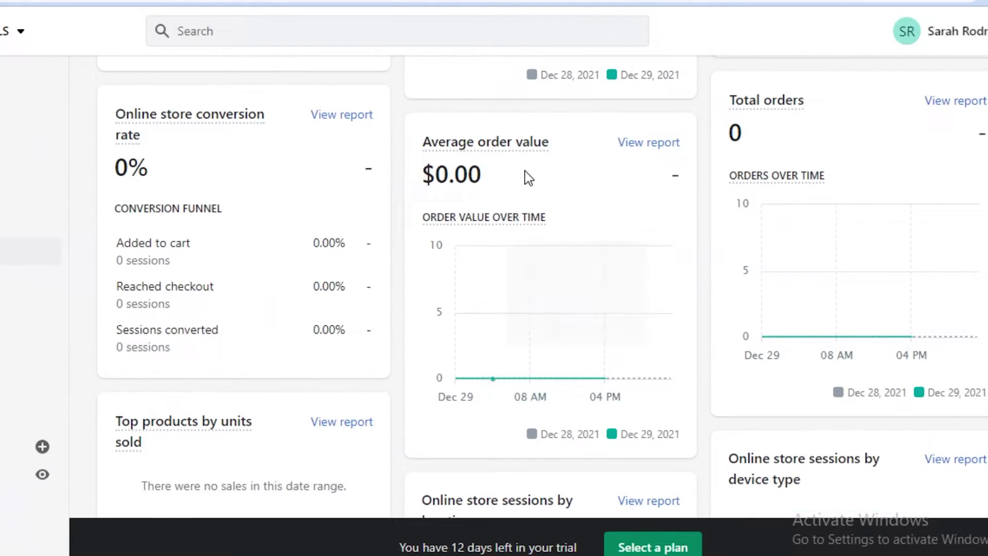
scroll(883, 131, down, 3)
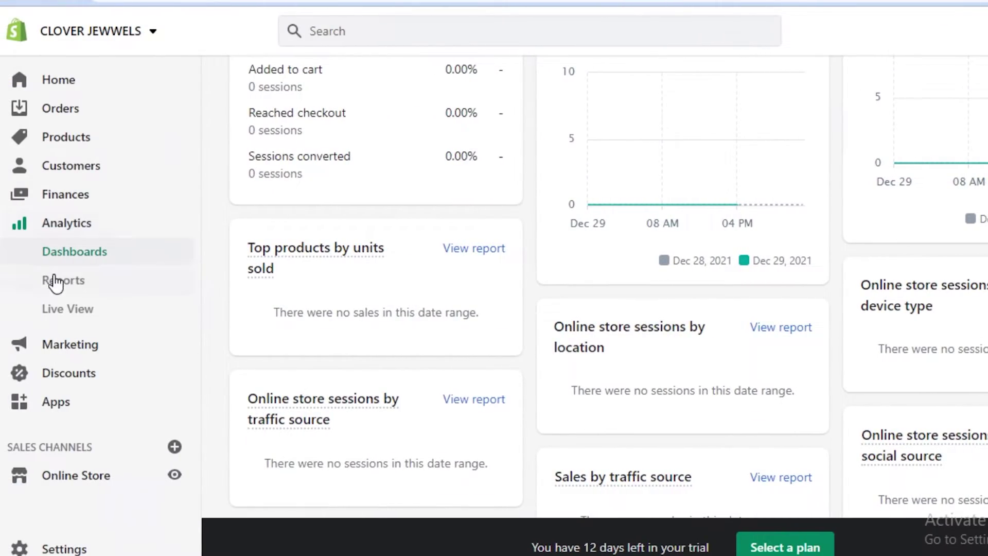
Open the analytics reports and examine the sales, acquisition, orders, profit margin, customers and behavior report categories
click(56, 282)
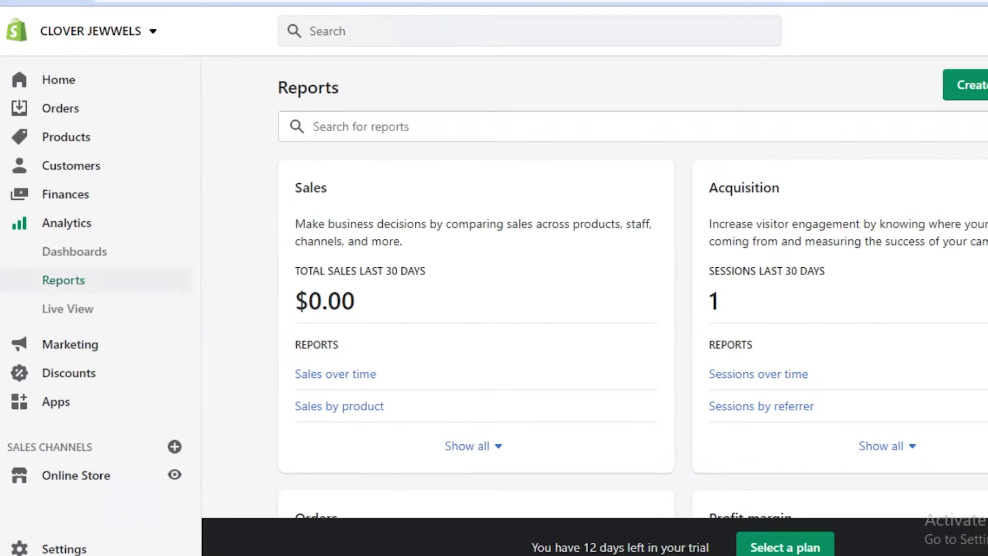
scroll(591, 242, down, 5)
scroll(535, 278, down, 2)
scroll(756, 339, down, 2)
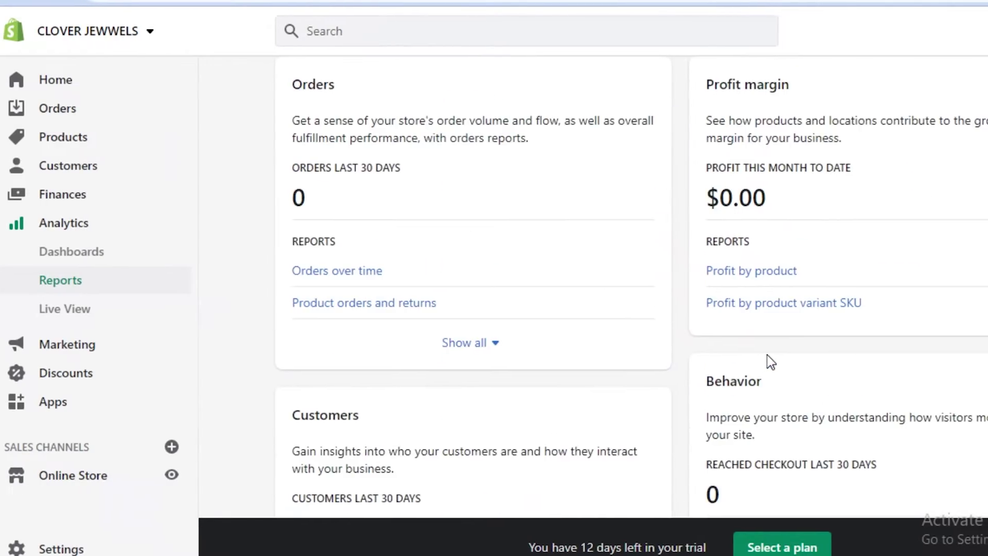
scroll(769, 361, down, 4)
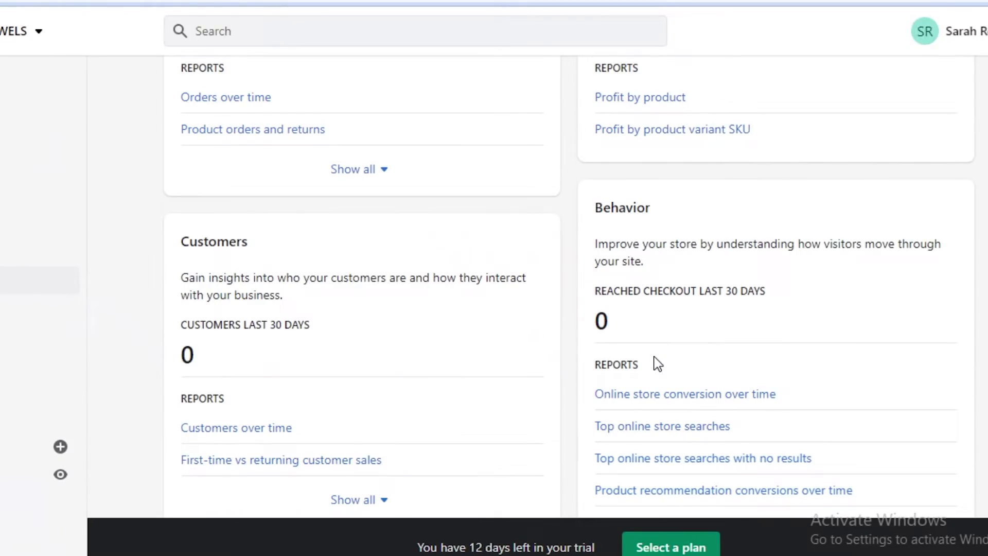
scroll(638, 454, down, 6)
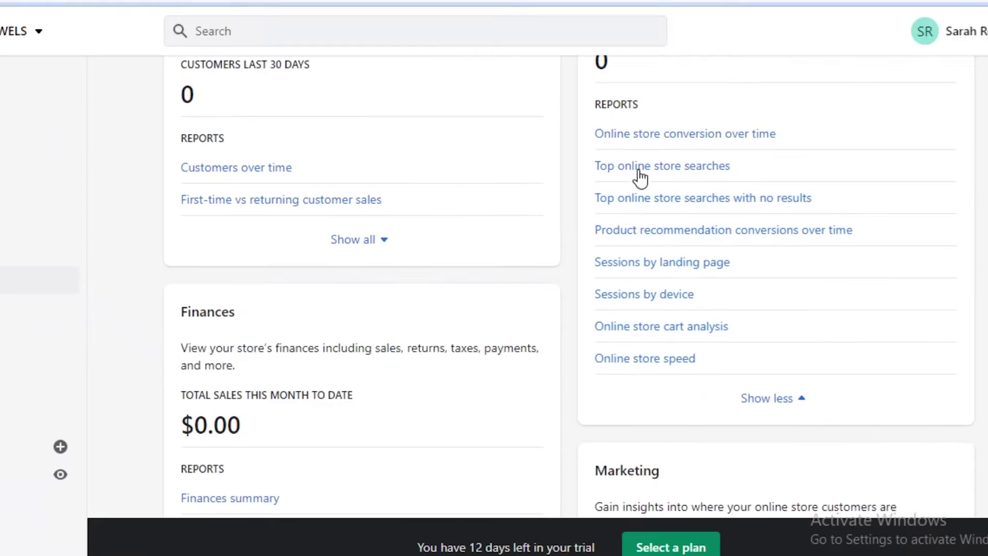
scroll(626, 239, up, 2)
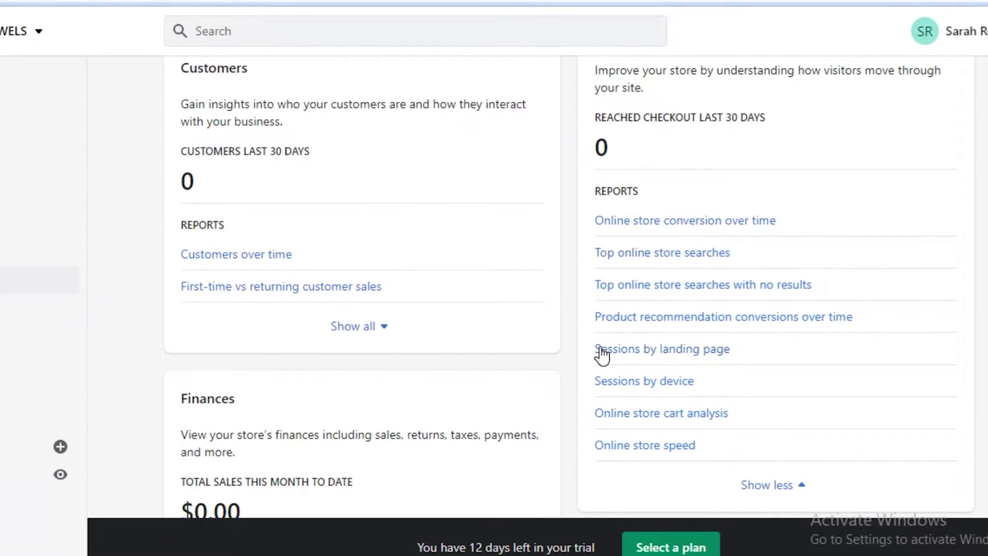
scroll(602, 355, up, 6)
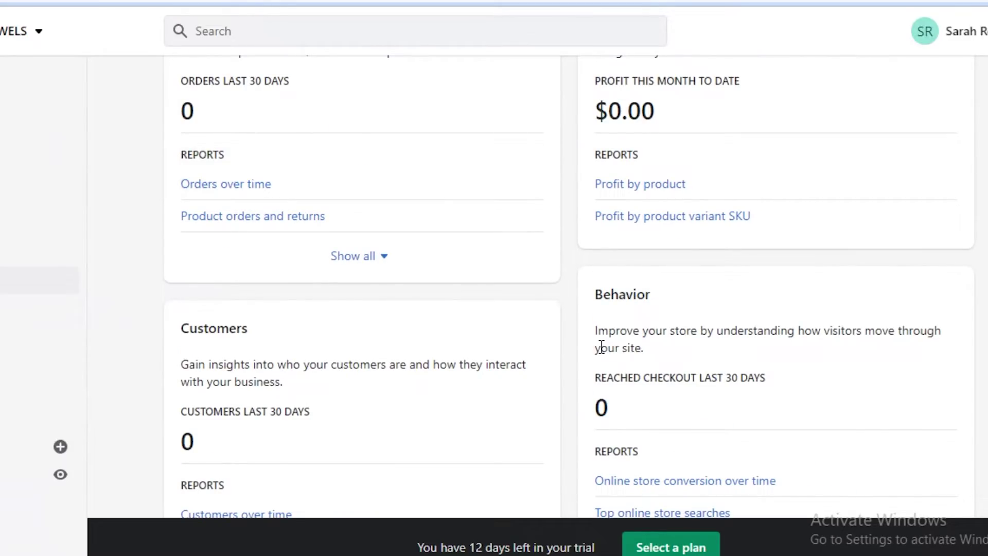
scroll(10, 371, up, 10)
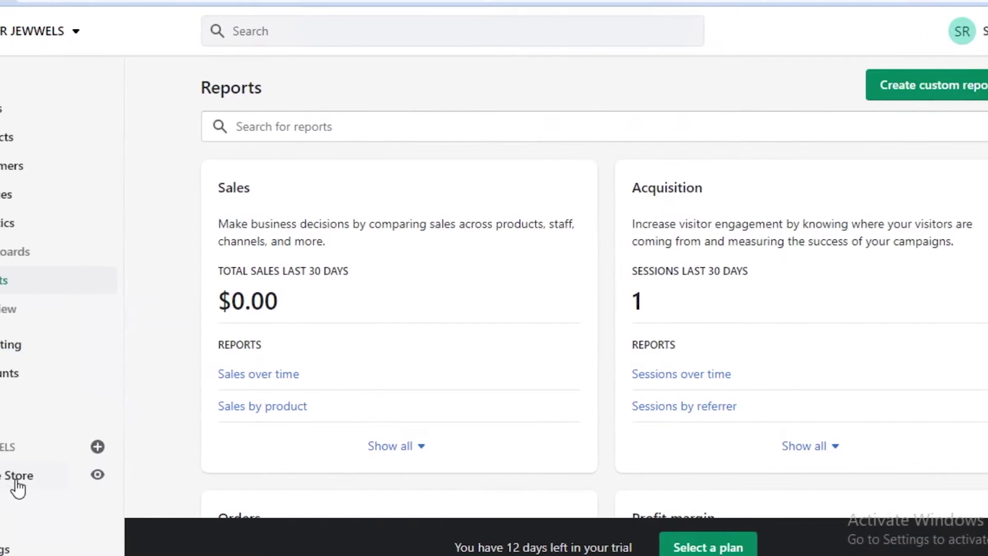
Open the online store's Themes page and look through the current theme, store speed and theme library
click(94, 482)
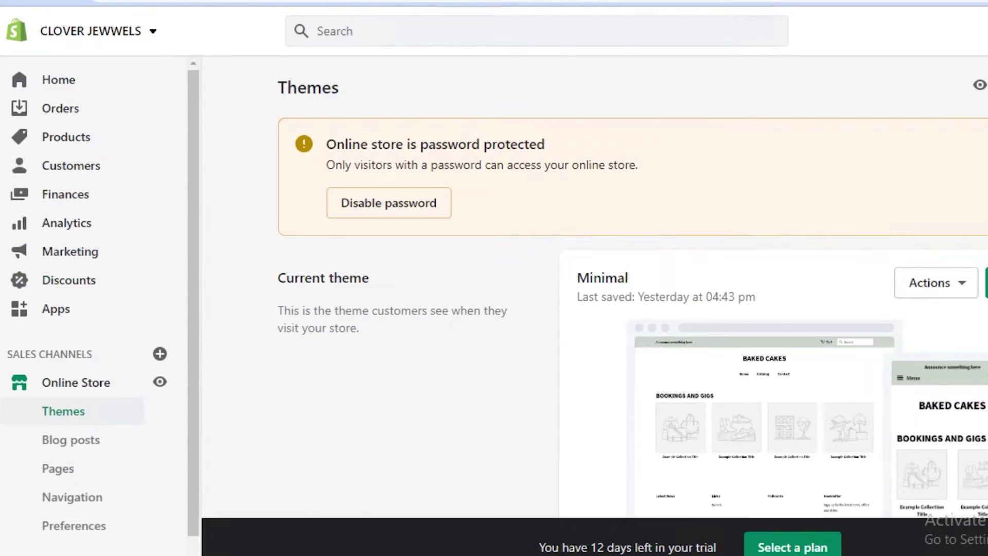
scroll(591, 308, down, 5)
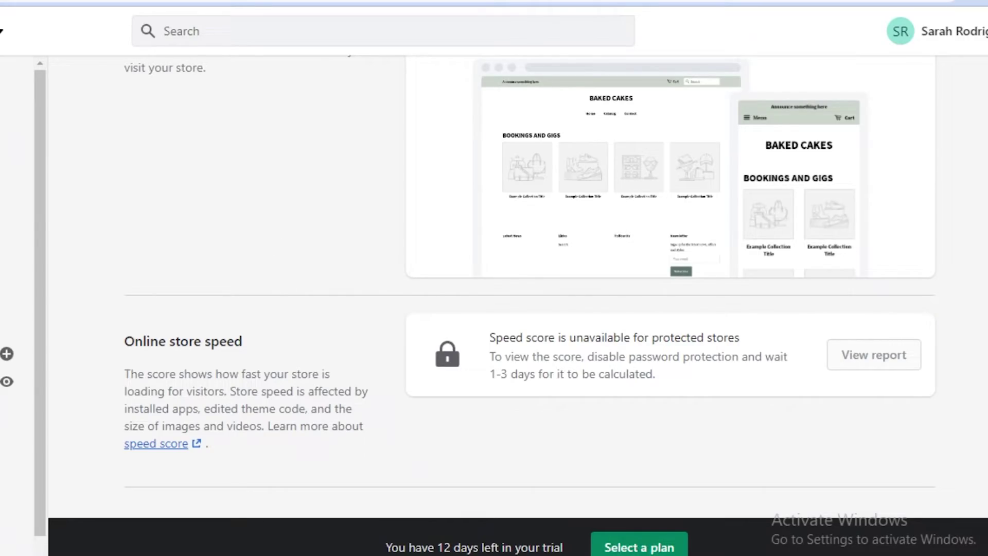
scroll(969, 216, down, 2)
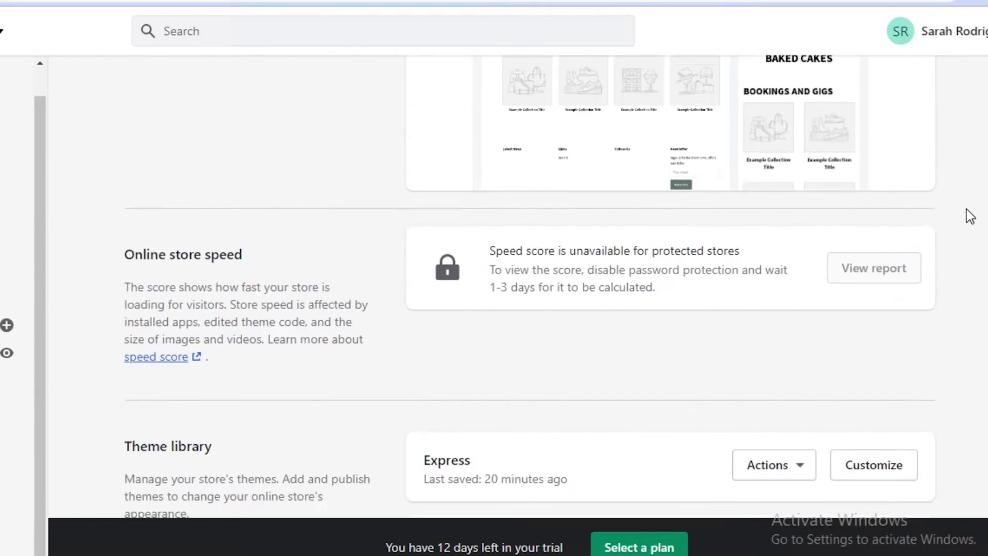
scroll(969, 216, down, 2)
scroll(971, 216, down, 3)
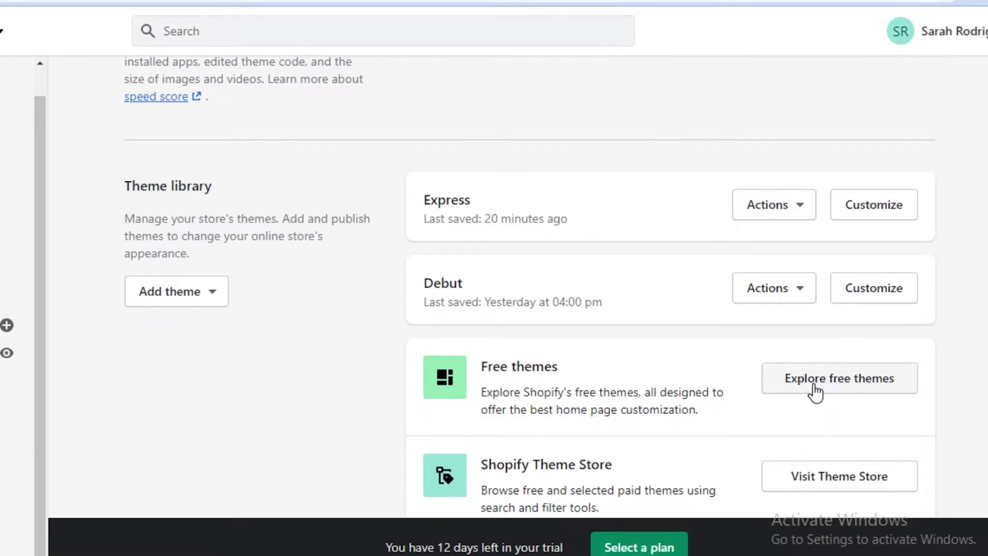
Browse Shopify's collection of free themes from the theme library and close it
click(862, 376)
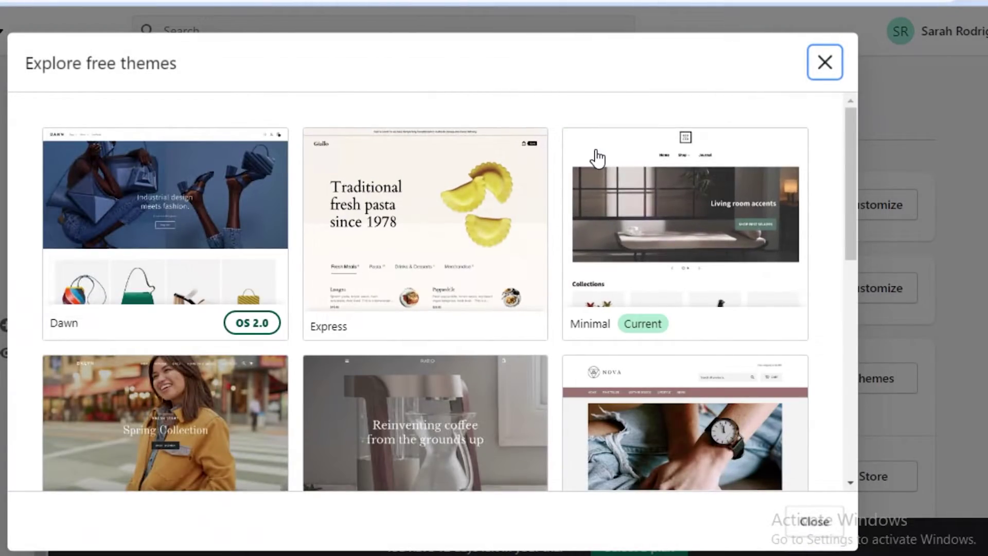
drag(854, 206, 818, 444)
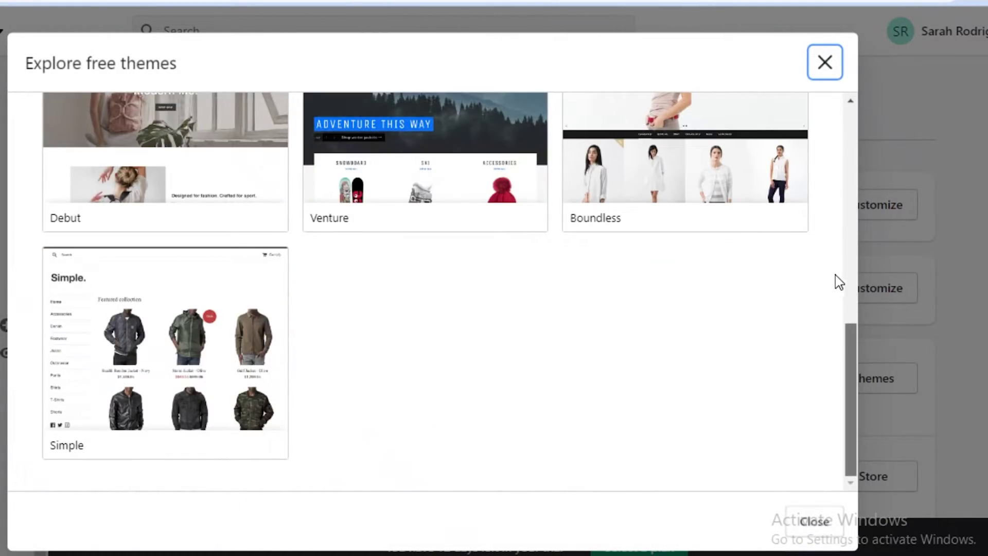
scroll(835, 275, up, 10)
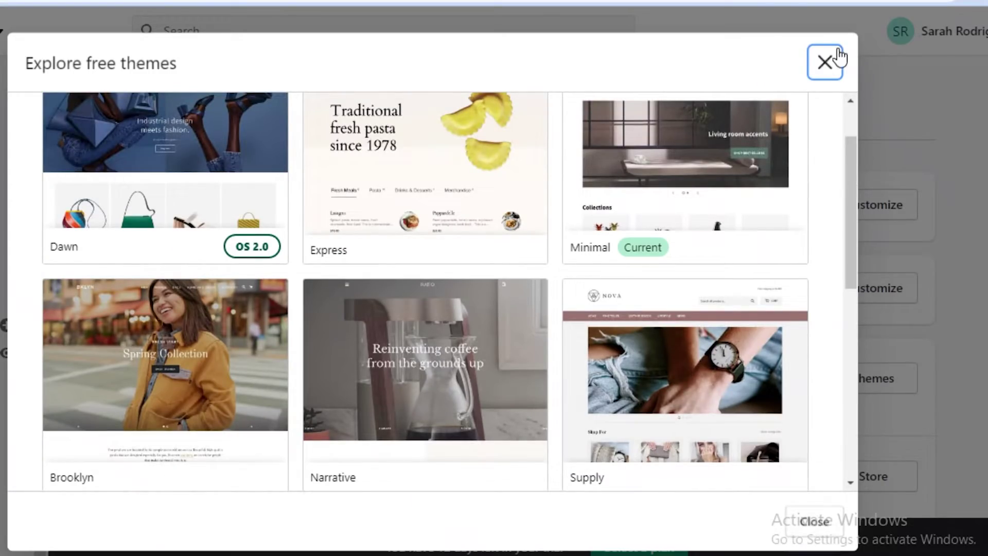
drag(849, 147, 847, 94)
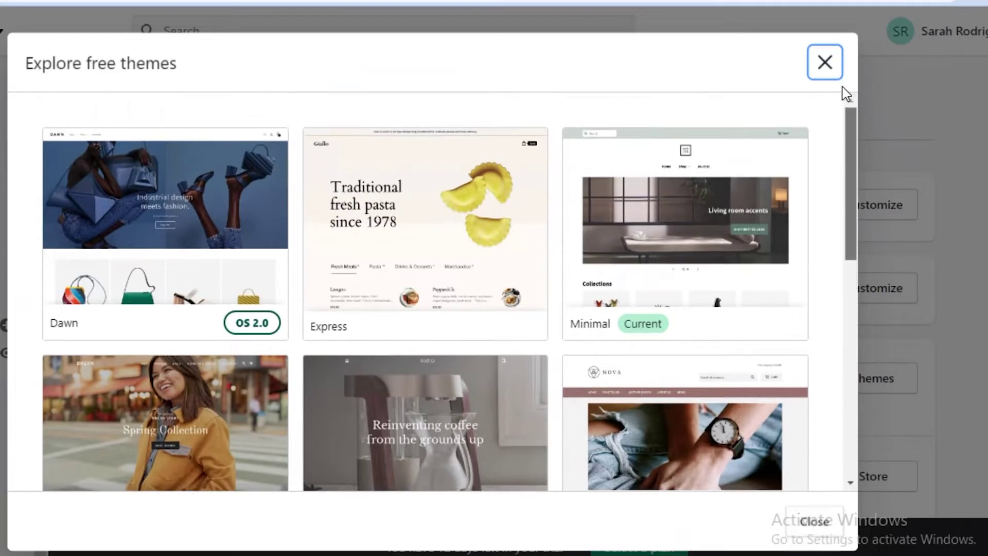
click(825, 60)
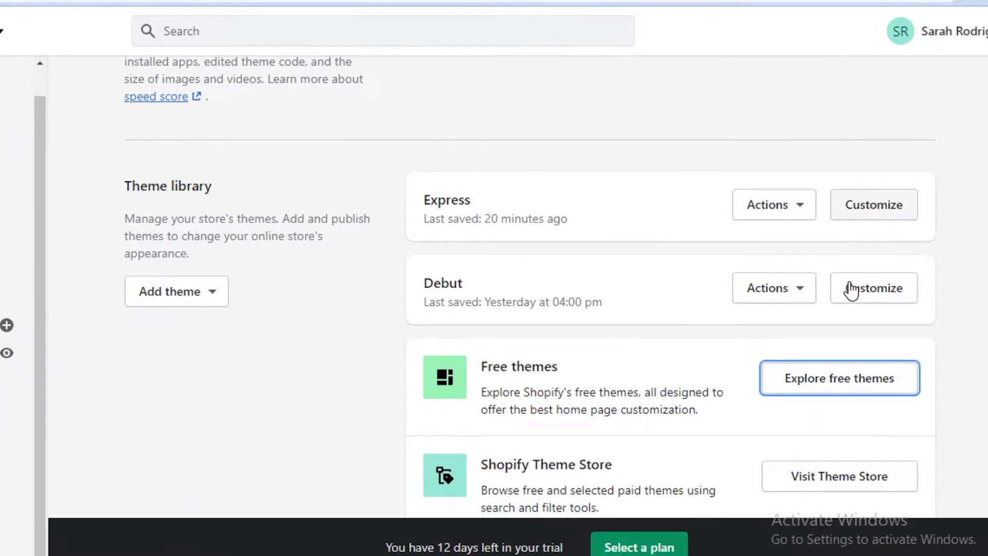
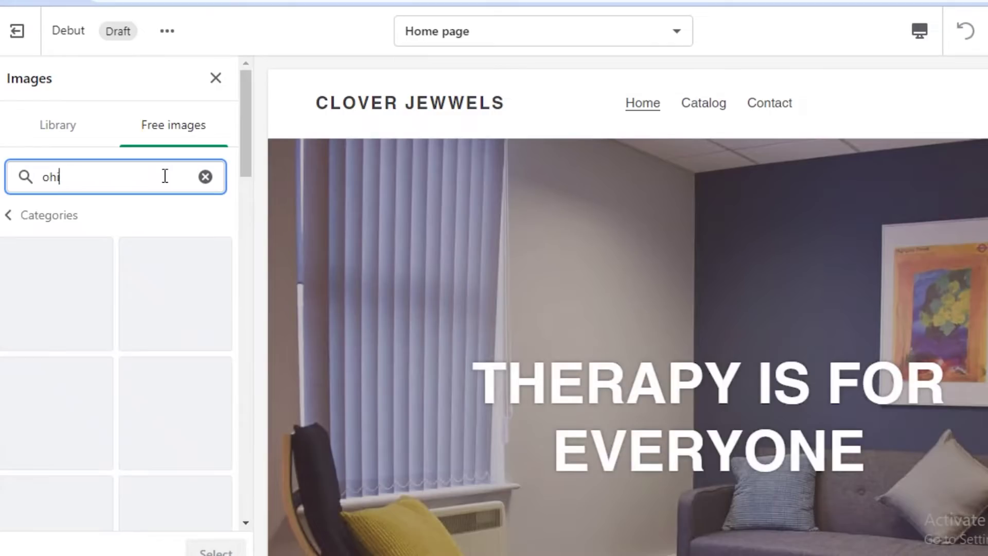
Search the free images for "photography" and use the studio backdrop photo with plant and softbox as the text overlay section's image
text(o)
key(BackSpace)
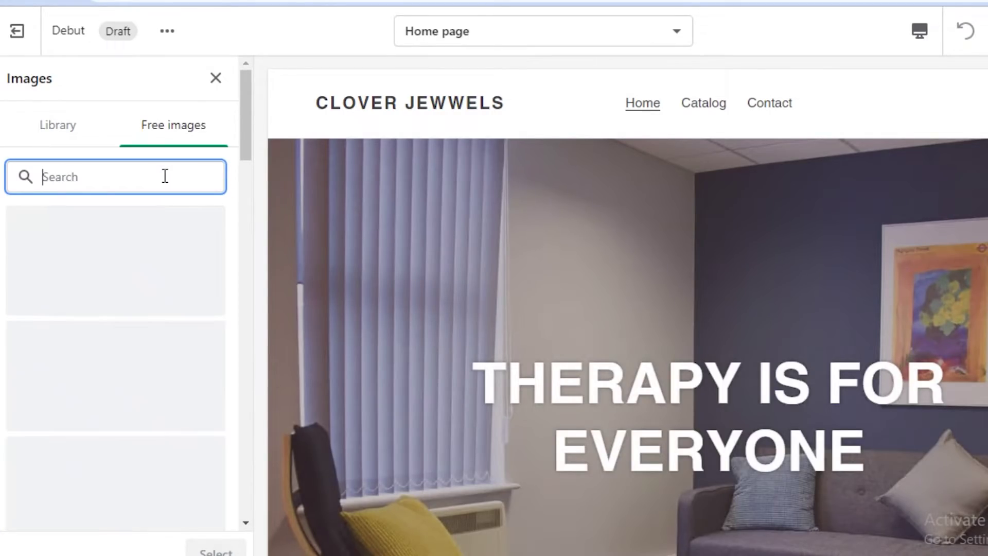
text(photography)
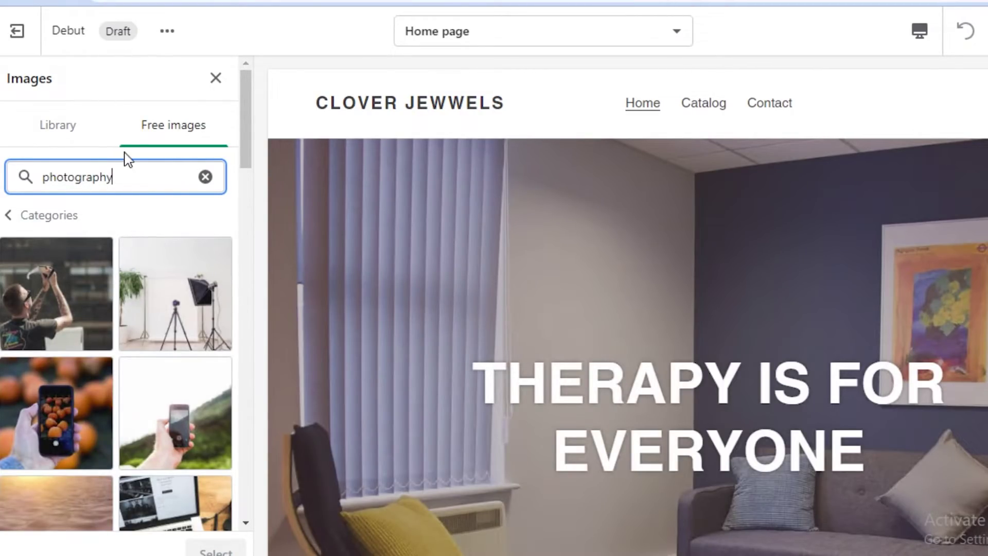
scroll(190, 309, down, 2)
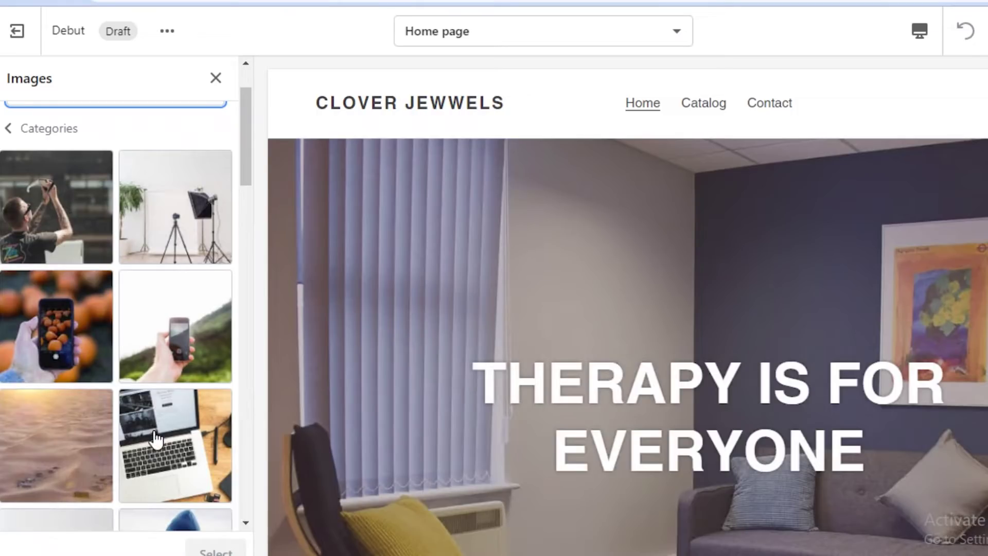
scroll(165, 386, down, 4)
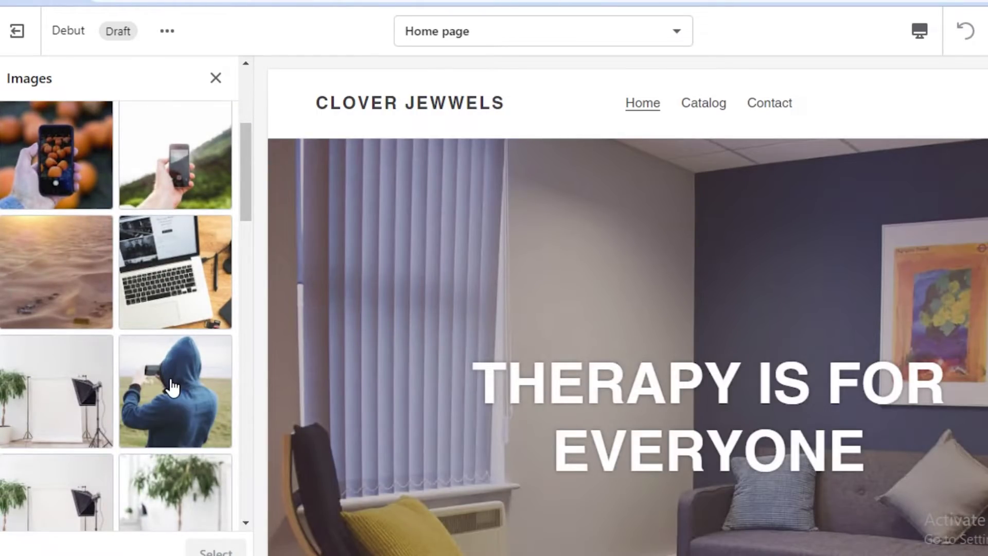
click(63, 409)
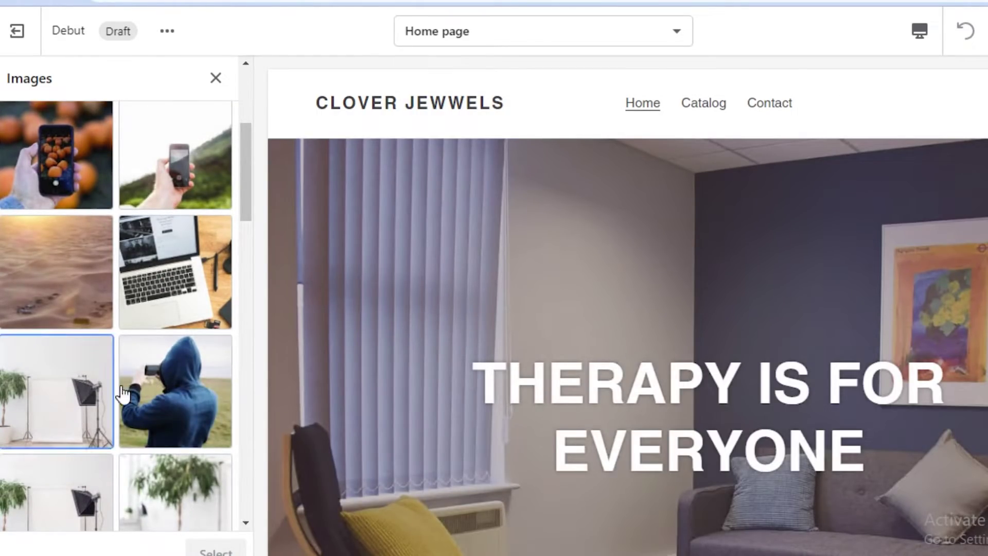
scroll(745, 281, down, 2)
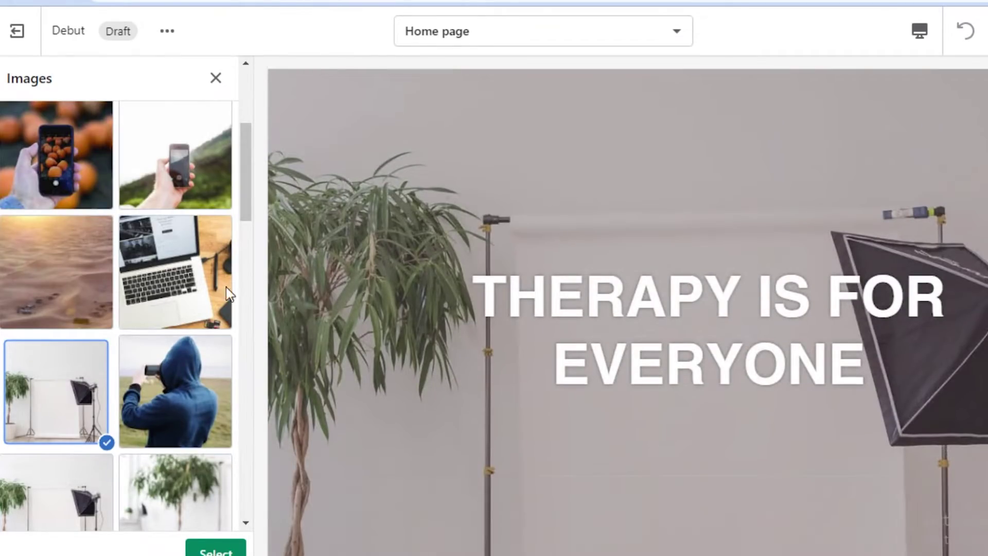
click(211, 548)
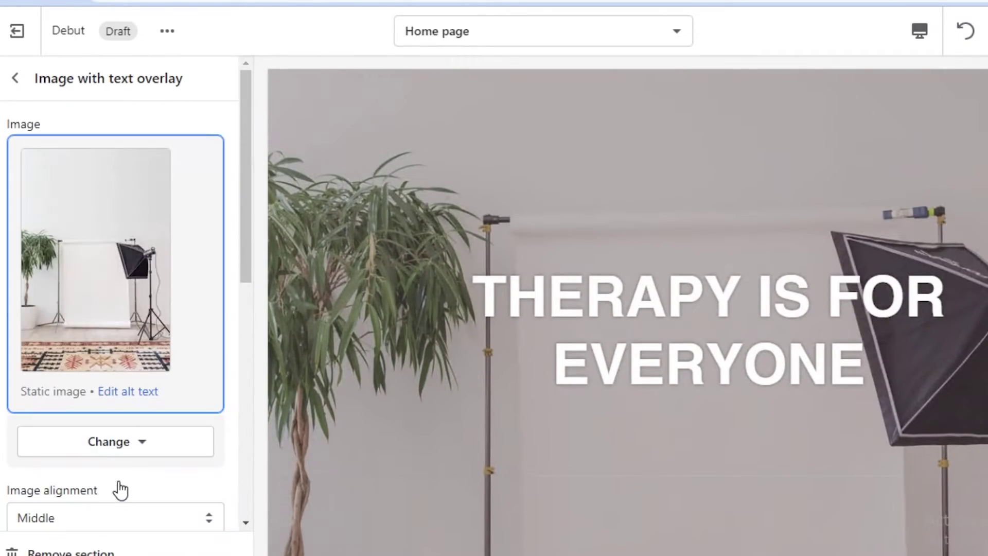
Set the Image with text overlay section's heading to "PROFESSIONALS AT HAND" and return to the home page section list
scroll(120, 488, down, 3)
scroll(121, 486, down, 3)
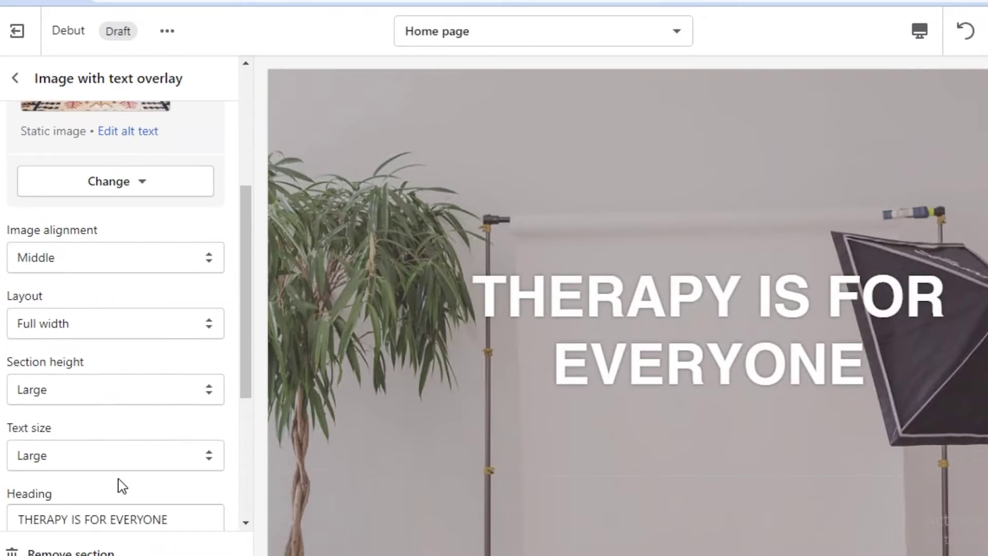
triple_click(136, 432)
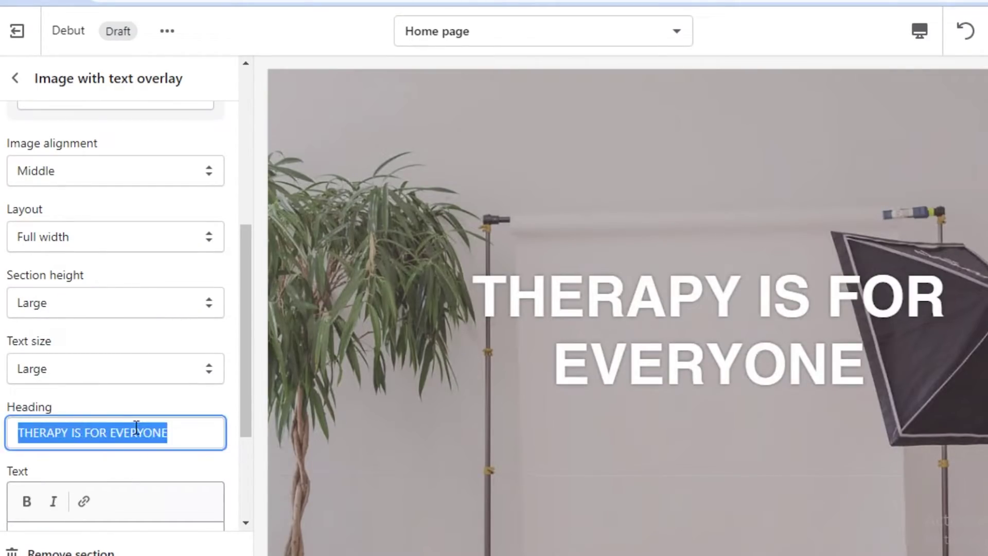
text(PROF)
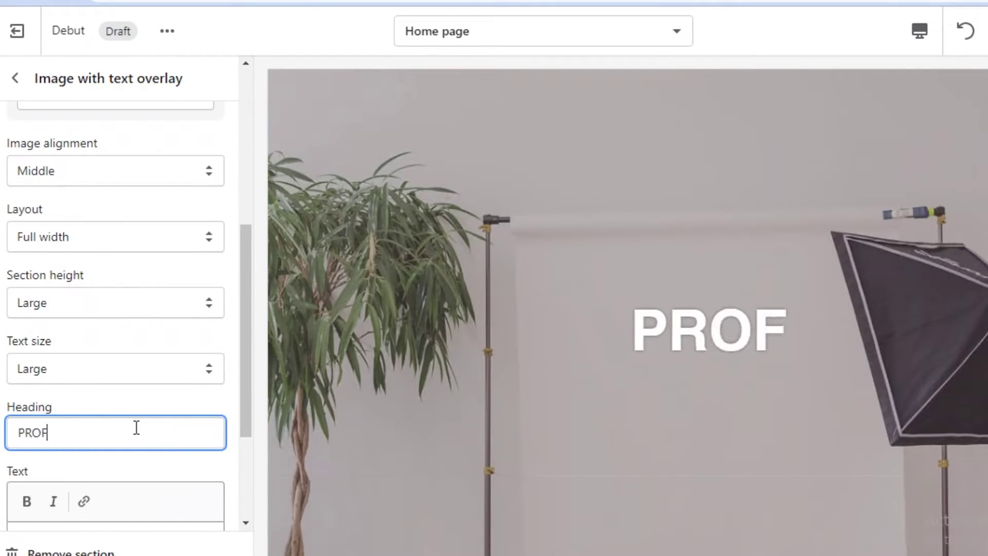
text(ESSIONALS AT HAND)
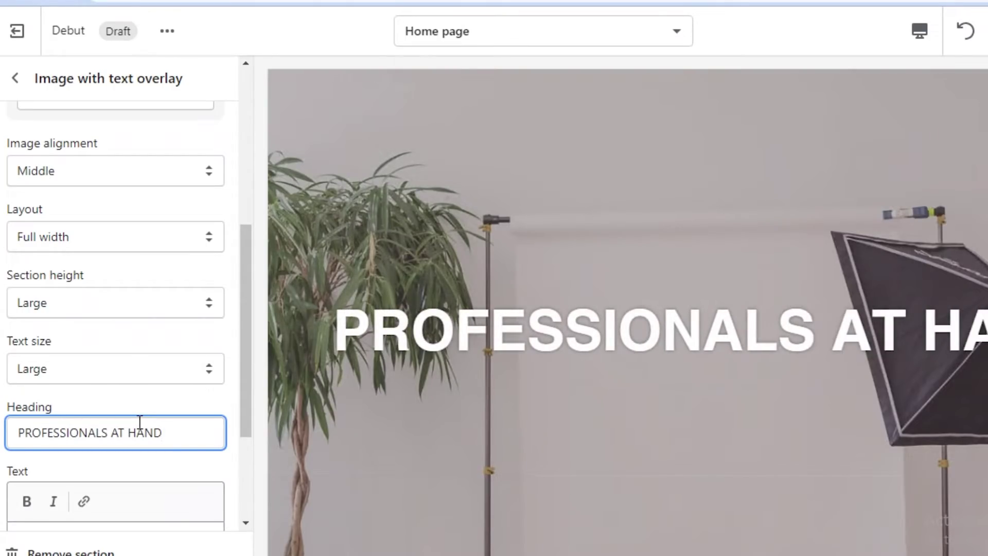
scroll(139, 422, down, 3)
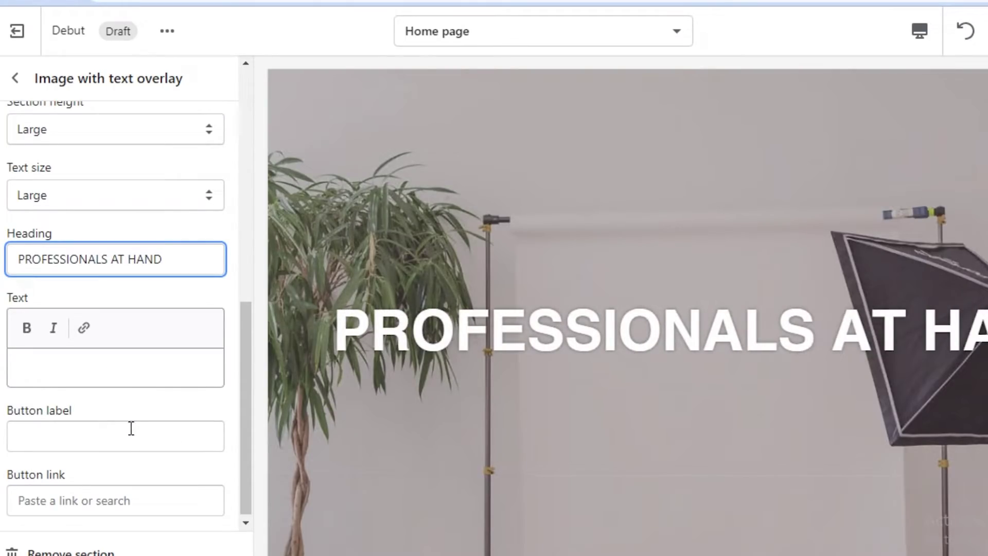
click(79, 442)
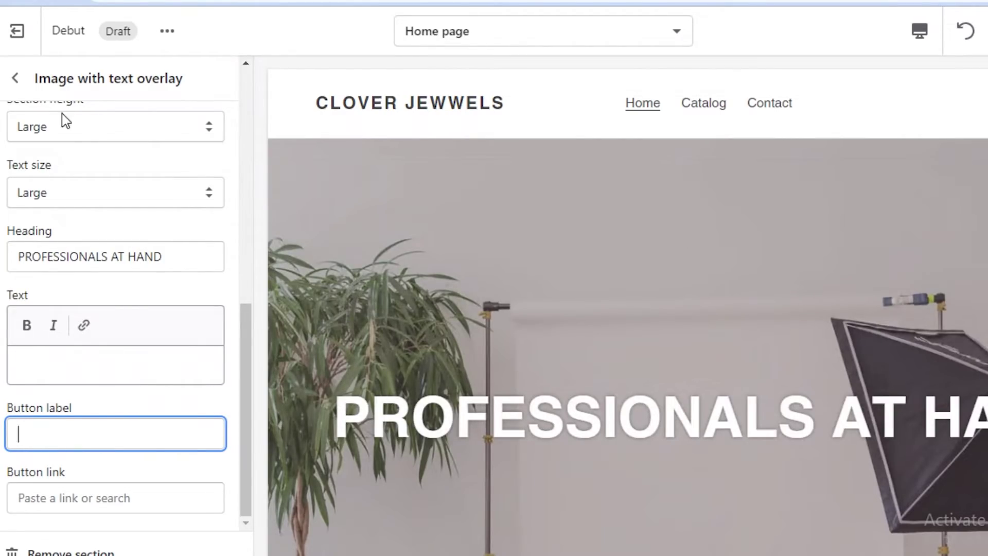
click(17, 80)
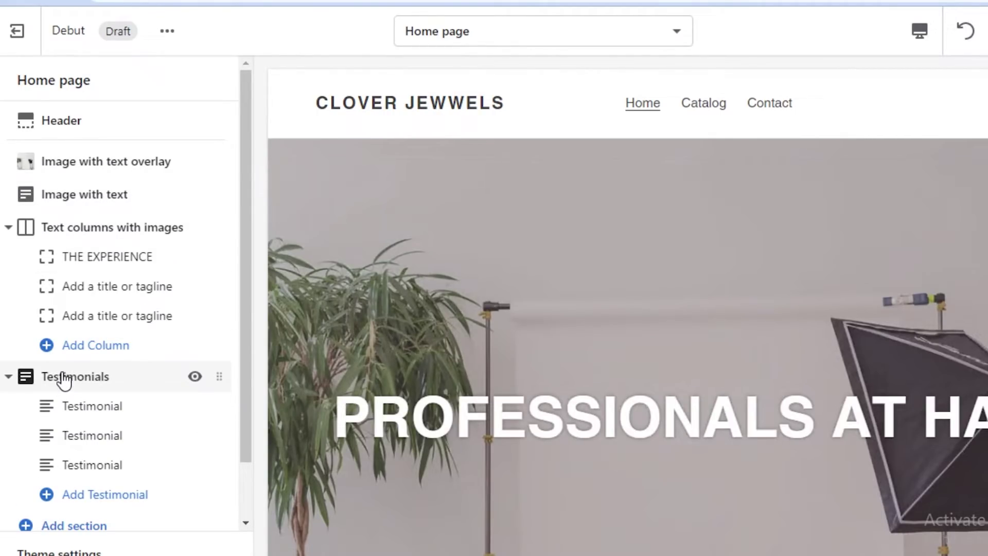
Remove the Text columns with images section from the home page
click(140, 237)
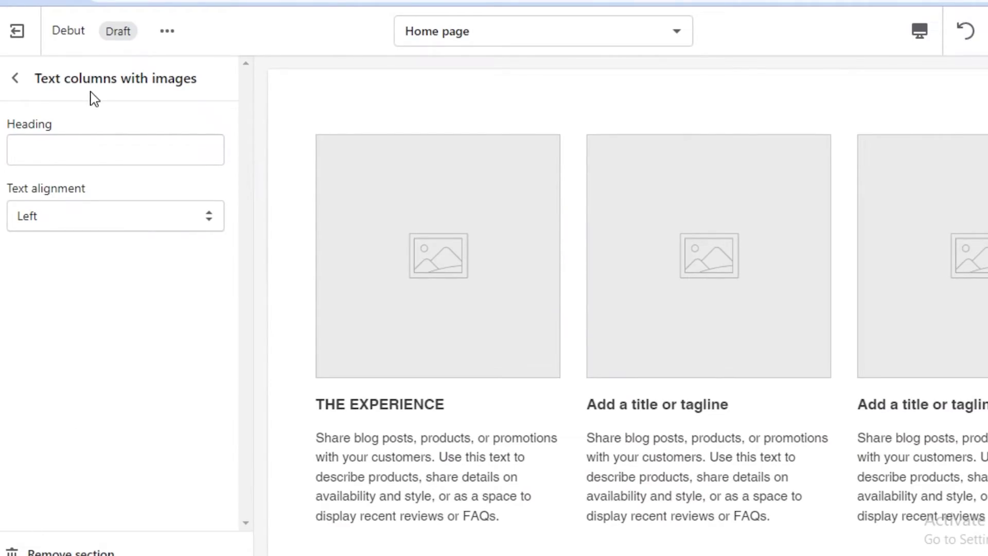
click(55, 551)
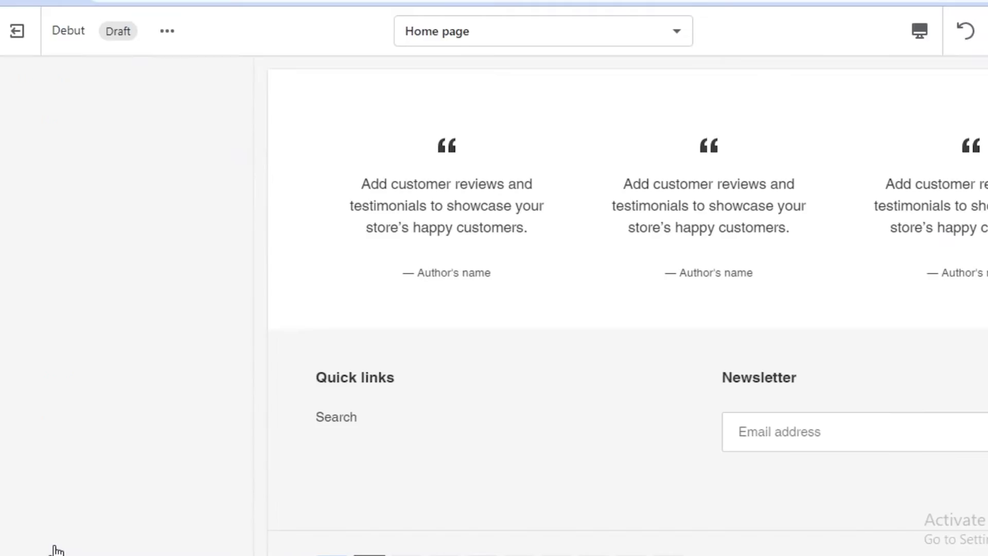
click(39, 419)
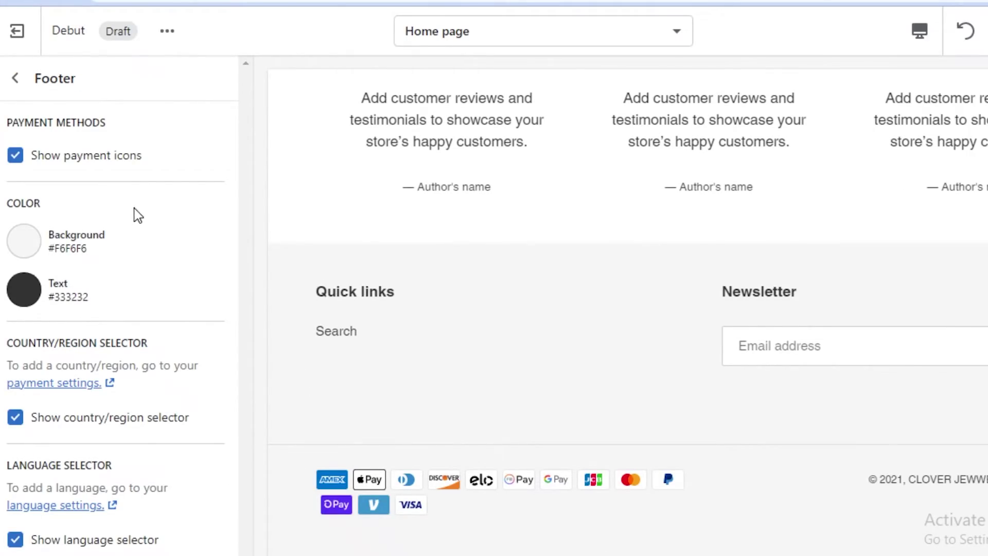
click(16, 82)
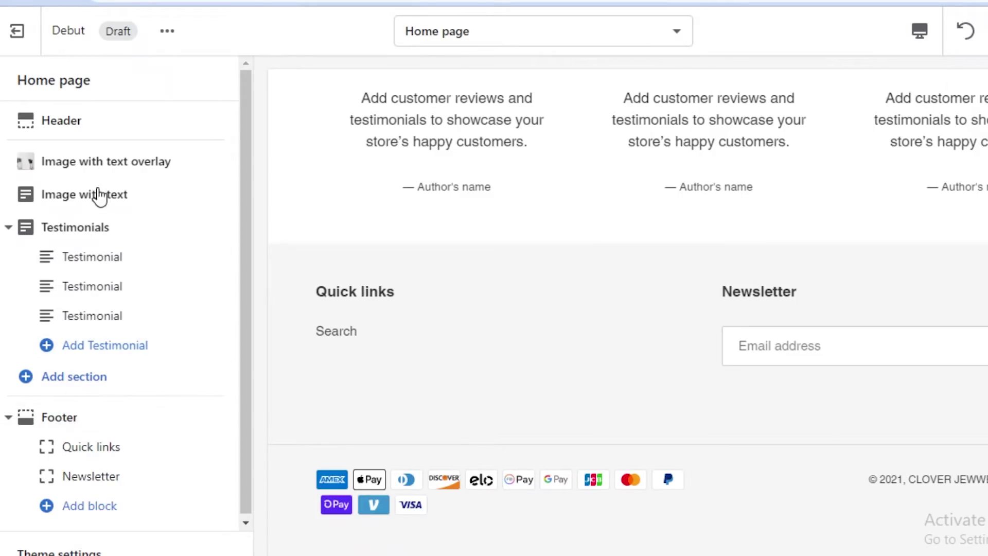
Remove the Testimonials and Image with text sections from the home page
click(78, 227)
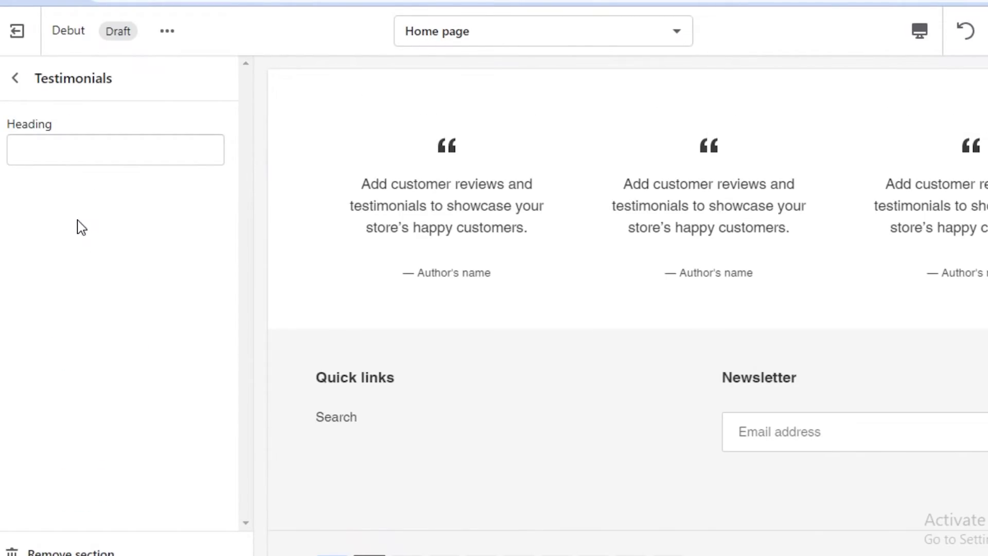
click(67, 551)
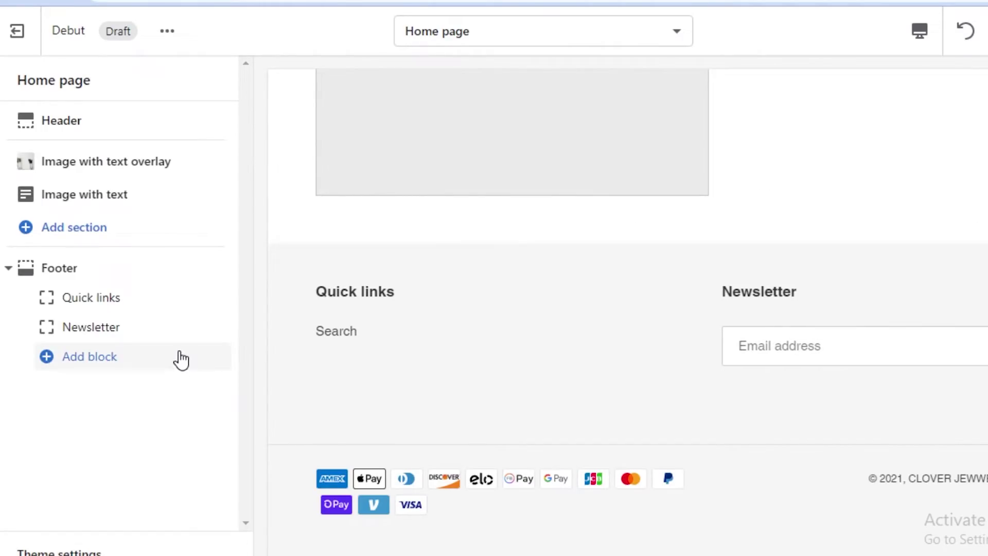
click(84, 206)
click(71, 552)
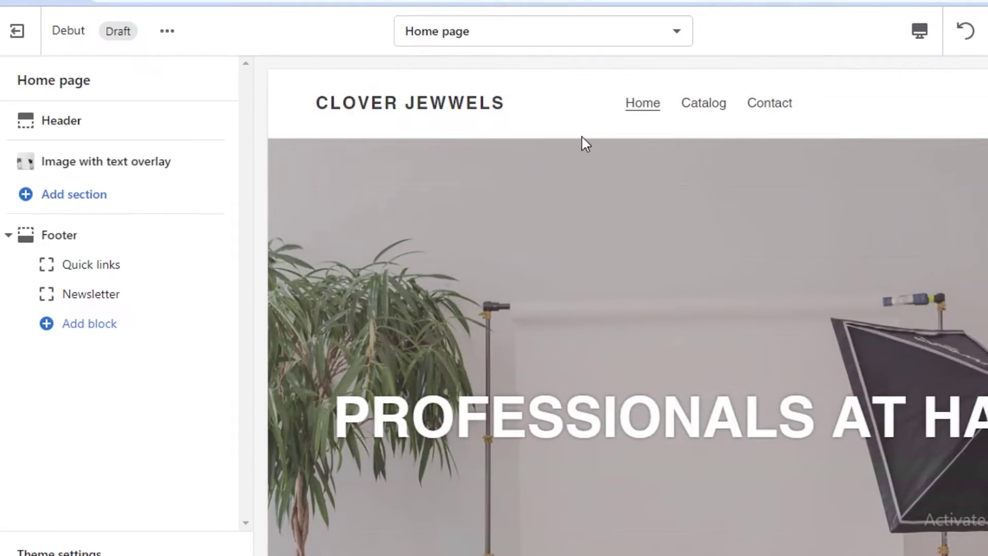
Look through the list of page templates that can be customized in the theme, then close it
click(547, 40)
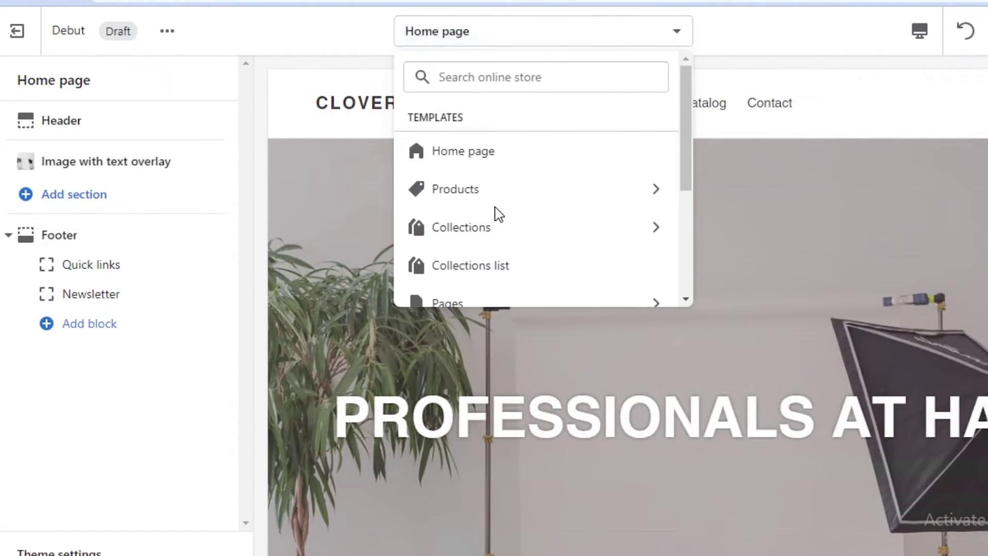
scroll(491, 246, down, 4)
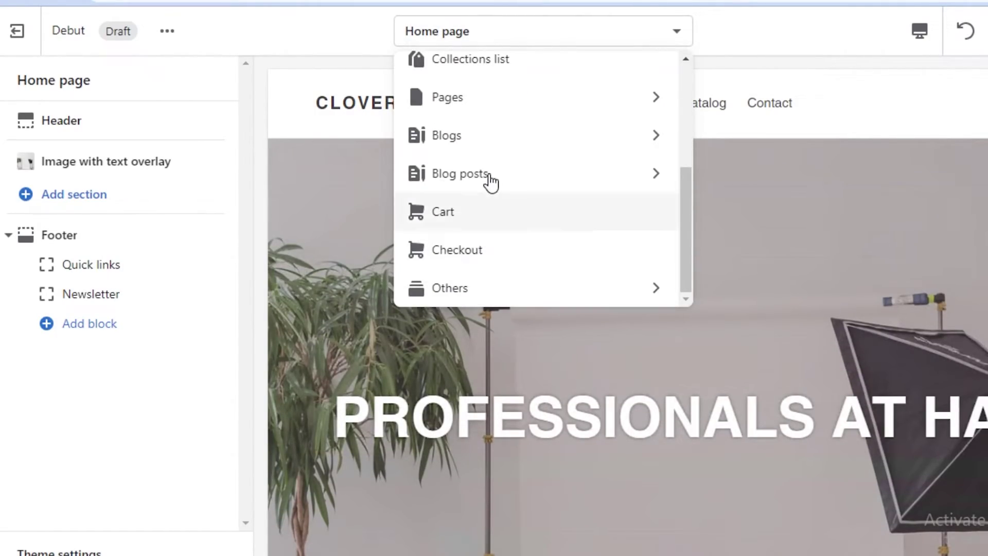
scroll(519, 145, up, 4)
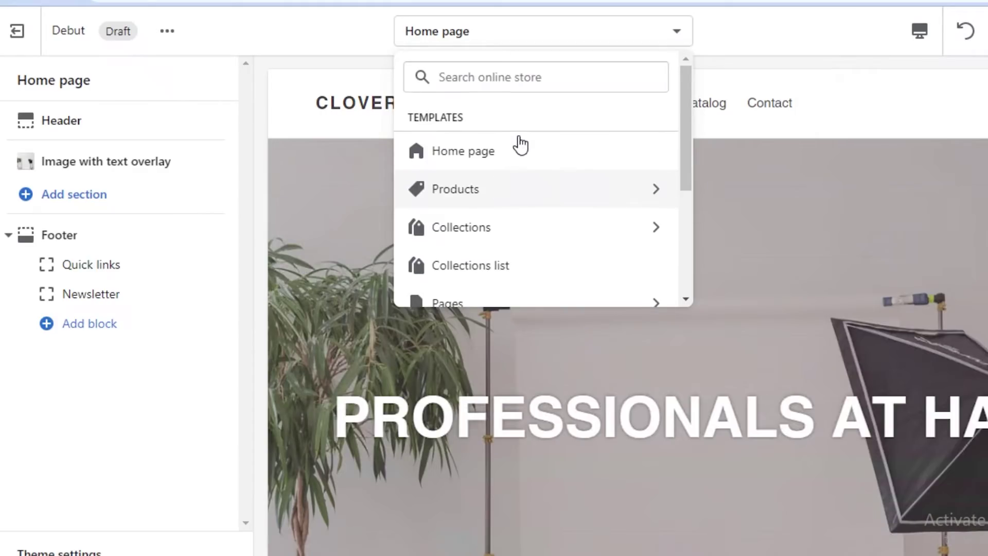
click(870, 92)
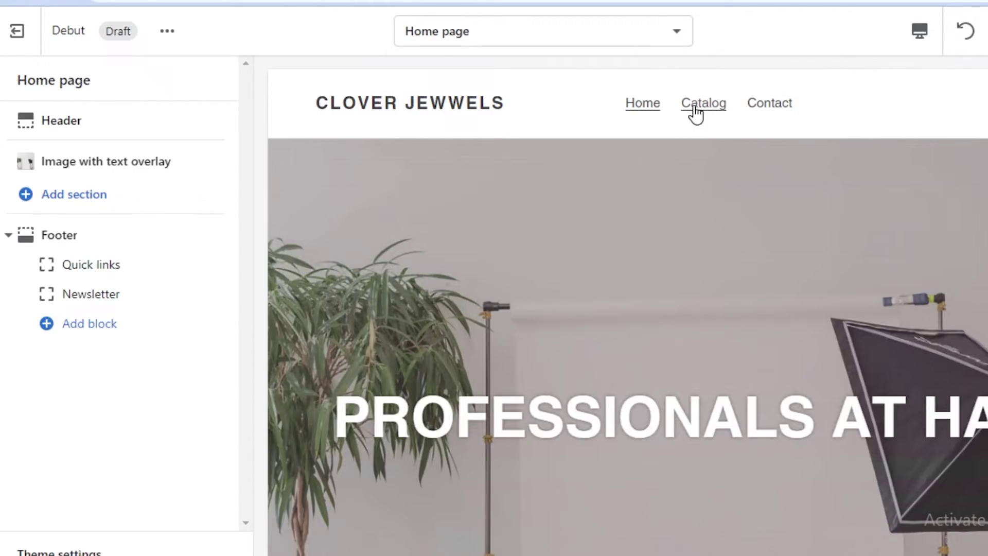
Switch the theme editor to the default product template and look over the WEDDING COVERAGE product page
click(624, 40)
click(458, 201)
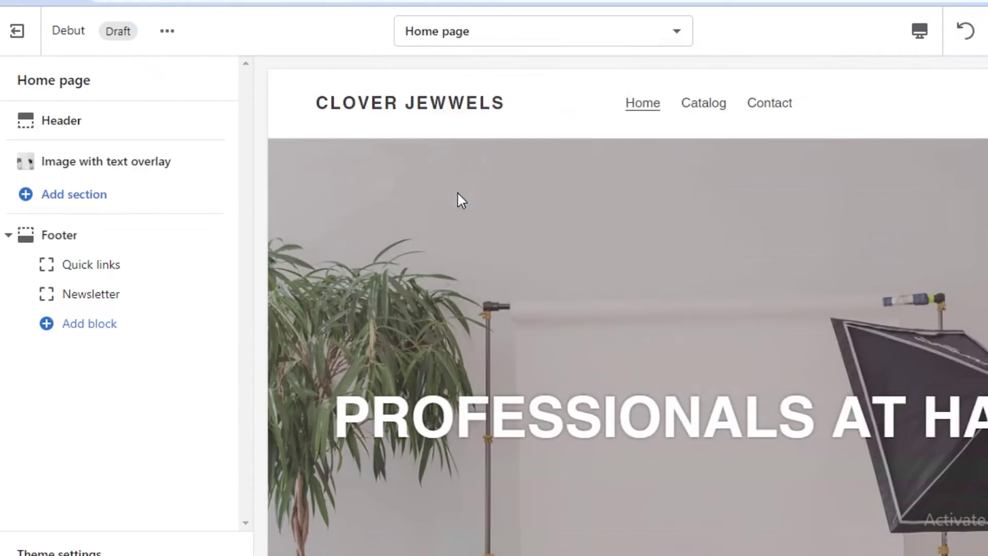
click(452, 163)
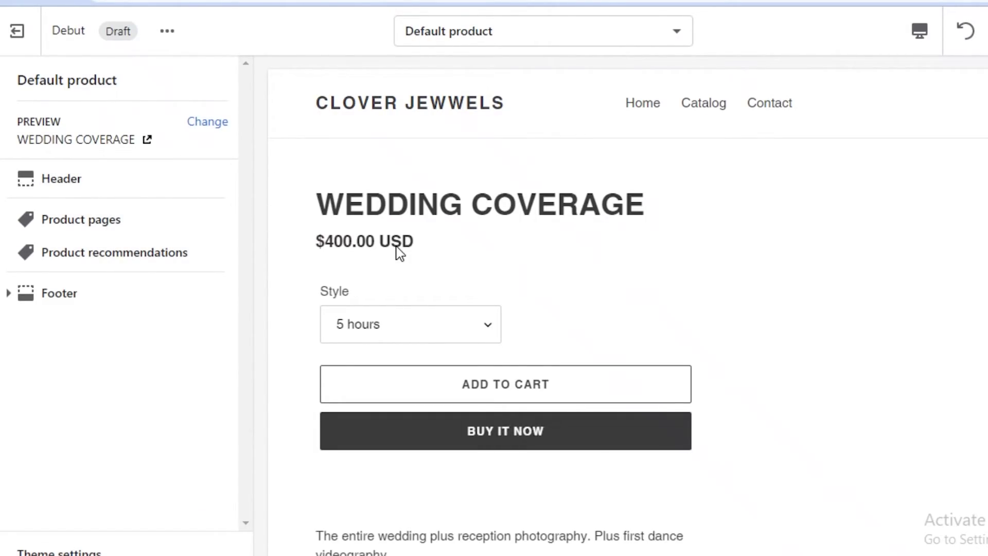
scroll(396, 250, down, 6)
scroll(397, 246, up, 5)
Review the settings of the Product pages and Product recommendations sections, and return to the product template's section list
click(159, 220)
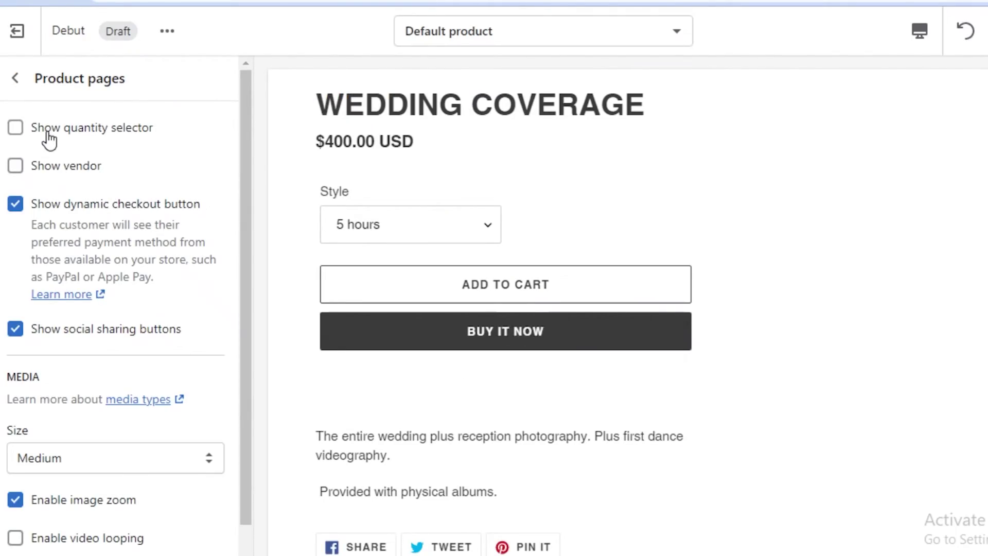
scroll(32, 89, down, 1)
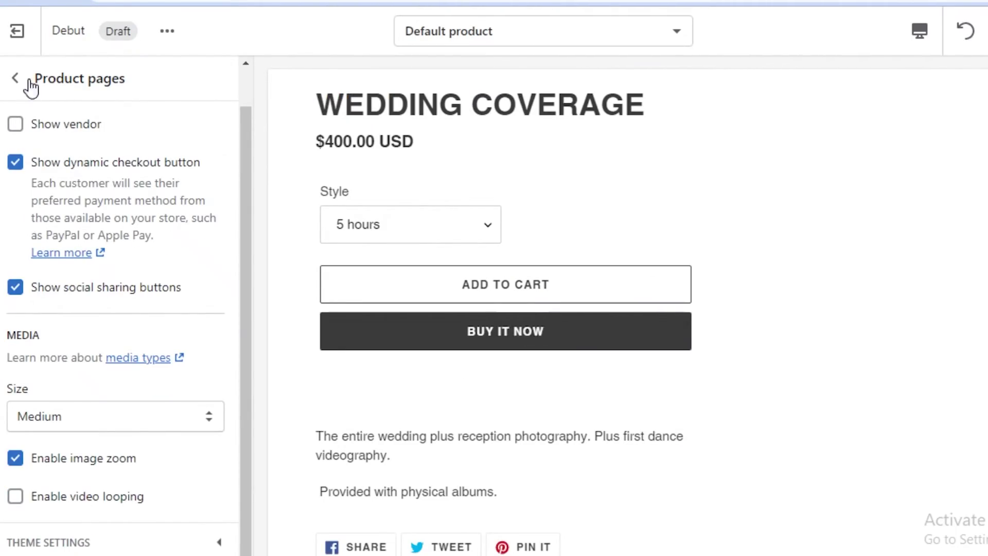
click(24, 85)
click(52, 253)
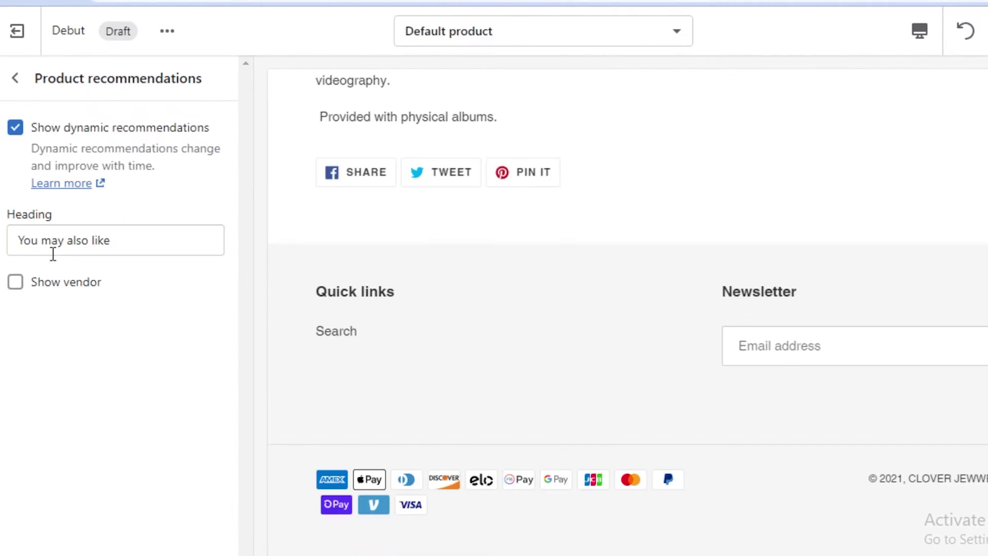
click(23, 83)
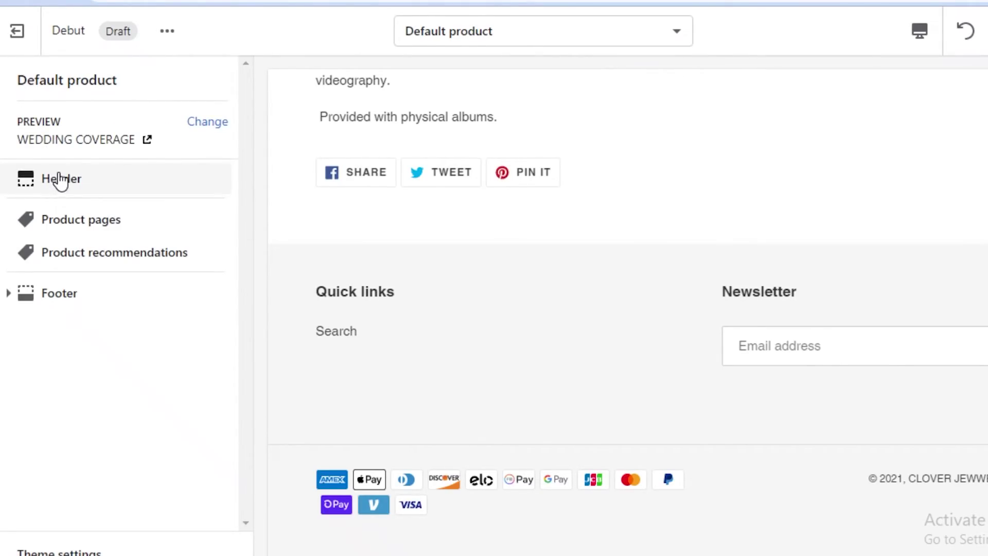
Check which products can be chosen for the template preview, keep the current one, and view the top of the product page
click(189, 122)
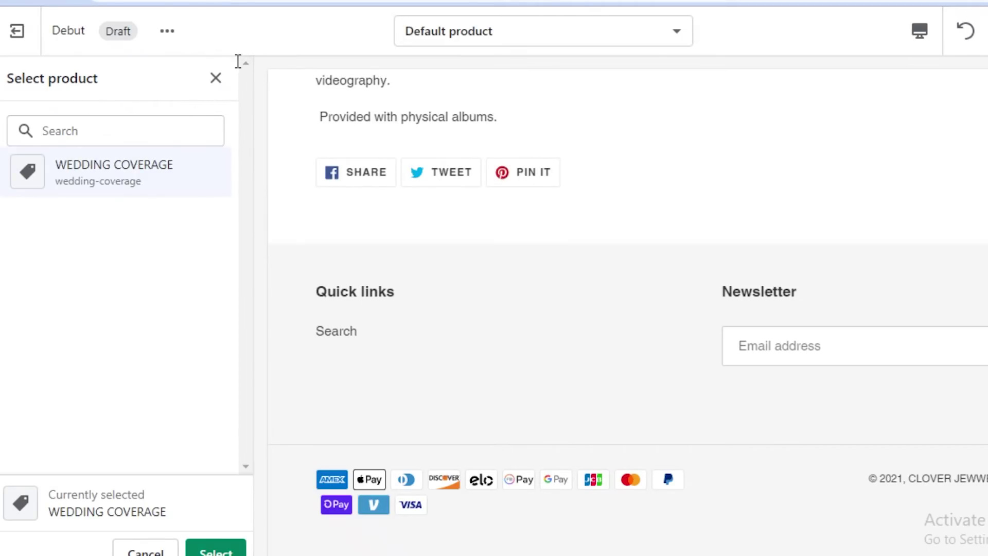
click(216, 80)
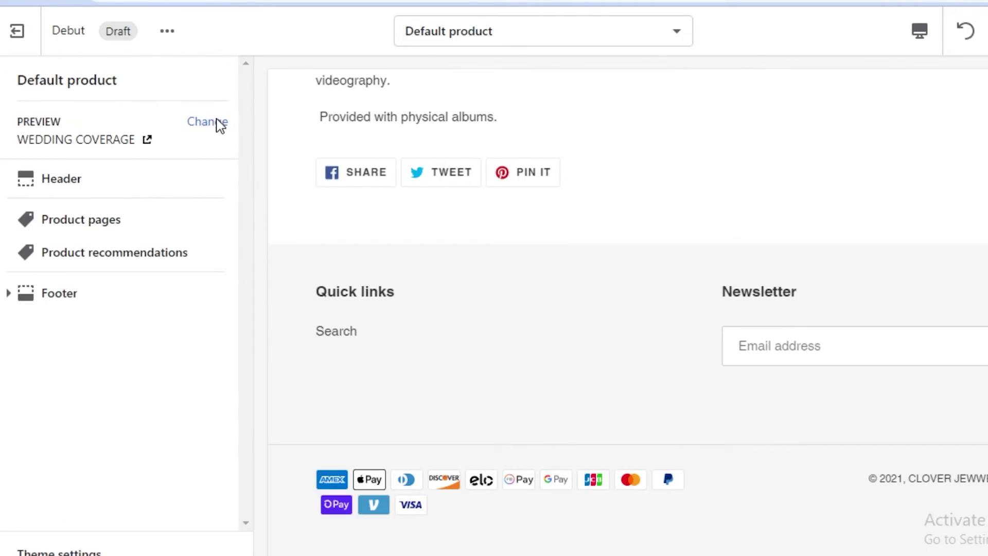
scroll(325, 155, up, 3)
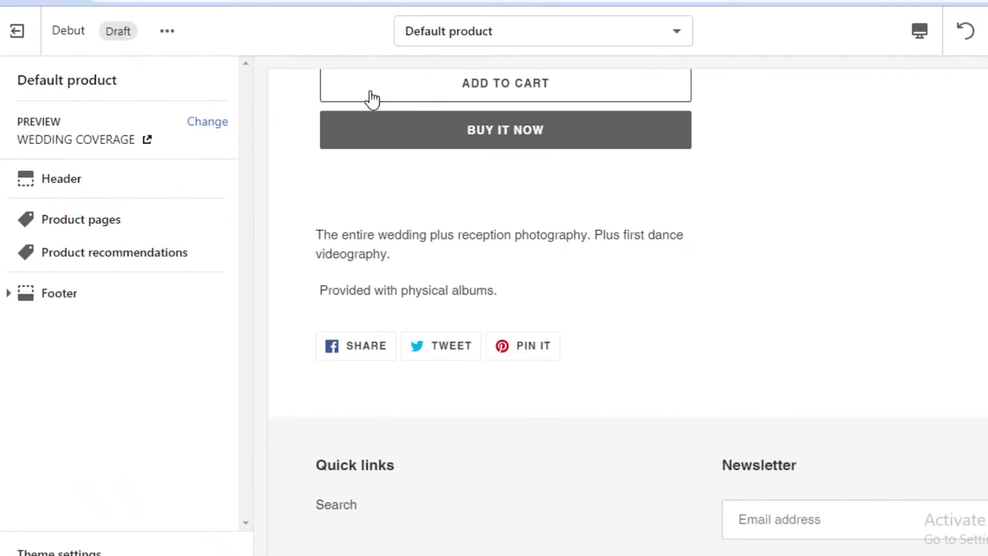
scroll(381, 113, up, 5)
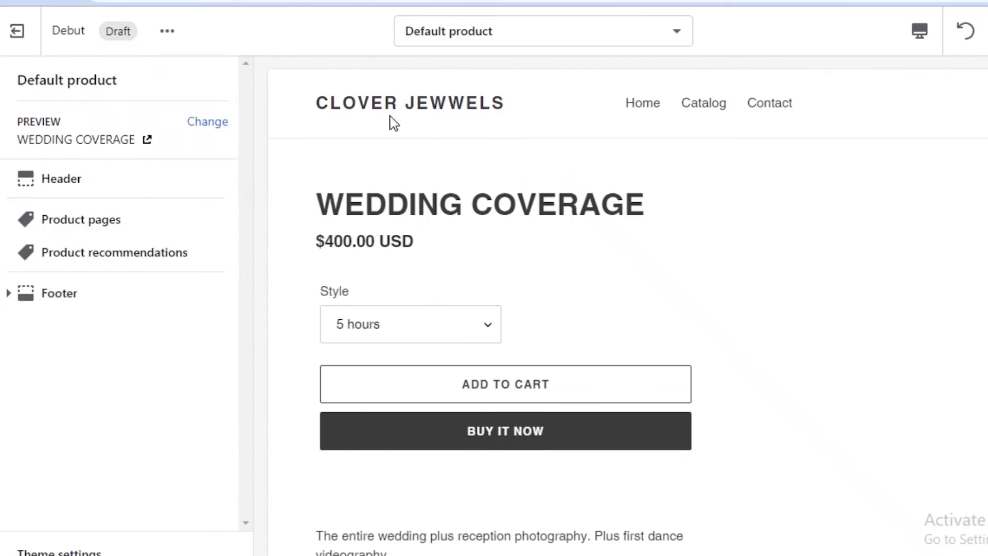
Switch to the collection template for the Catalog page and open the Collection pages section settings
click(492, 44)
click(705, 109)
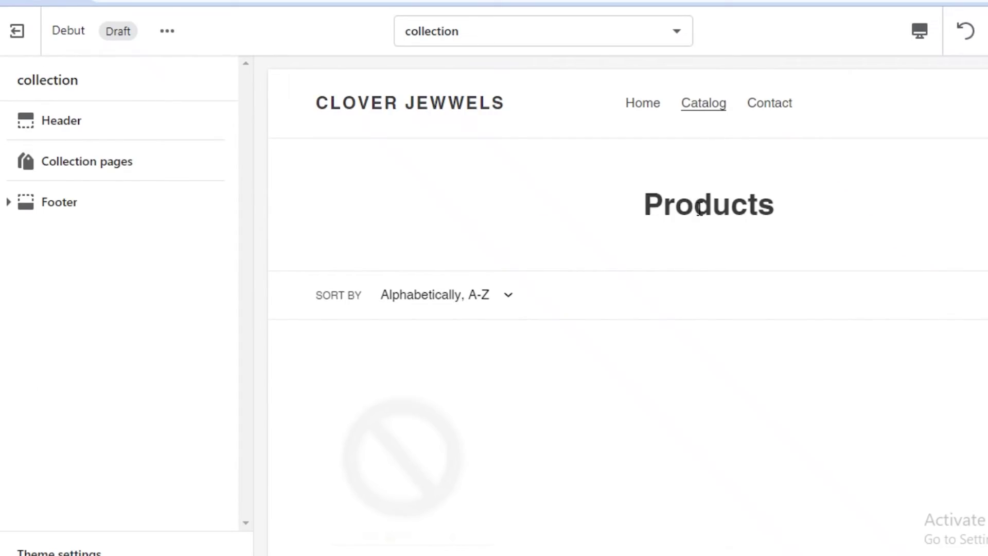
click(97, 162)
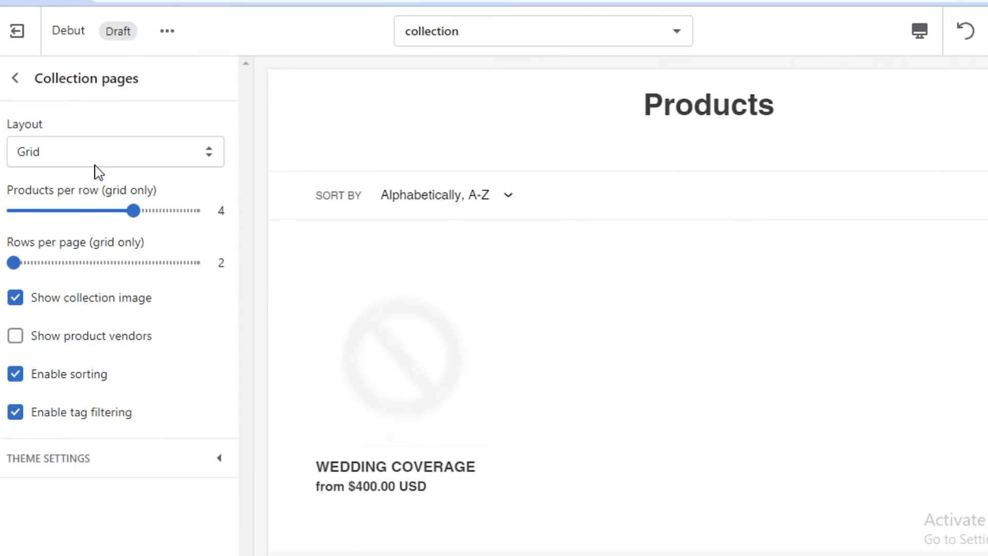
Try 3 products per row in the collection grid, set it back to 4, and save the theme changes
drag(137, 213, 98, 203)
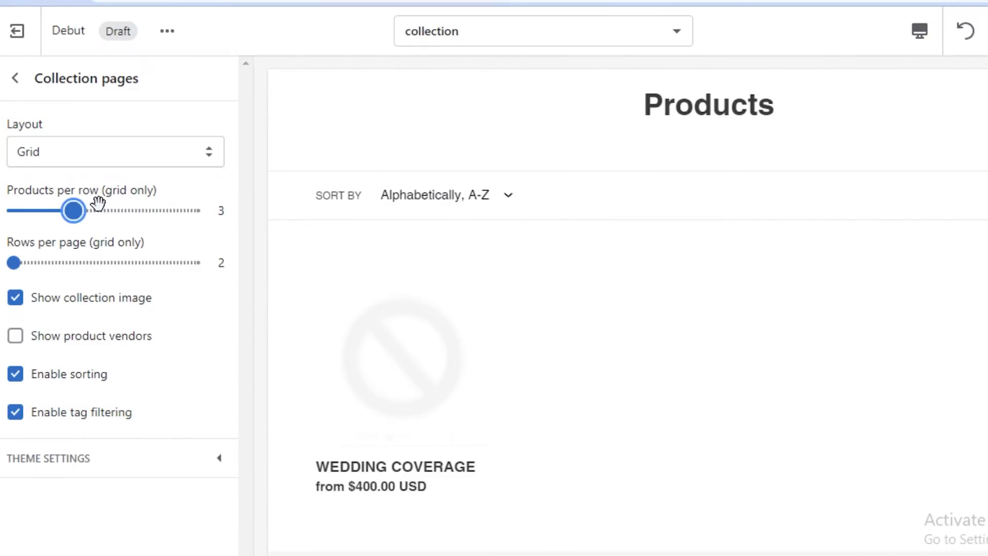
click(133, 206)
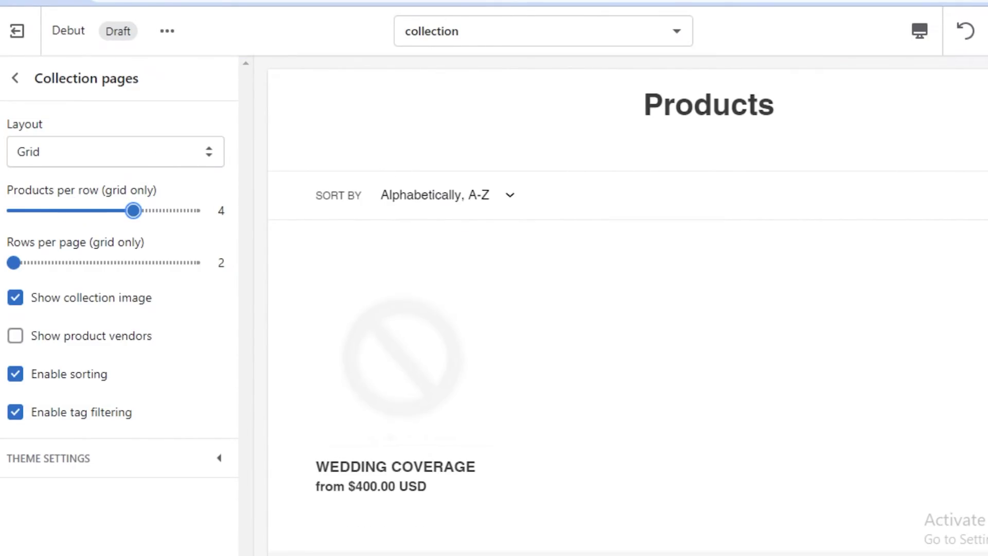
click(16, 87)
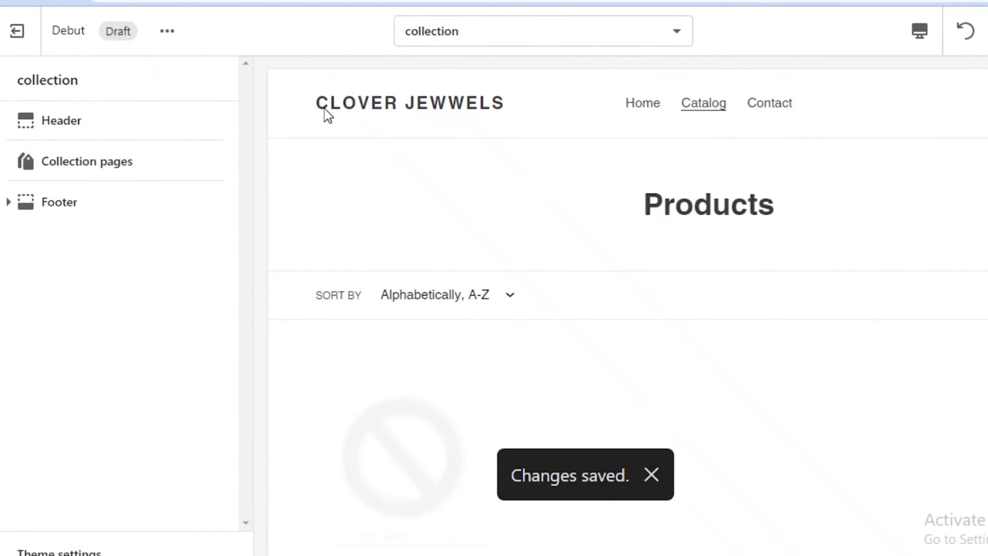
mouse_move(463, 95)
mouse_down()
mouse_move(505, 84)
mouse_move(475, 103)
mouse_up()
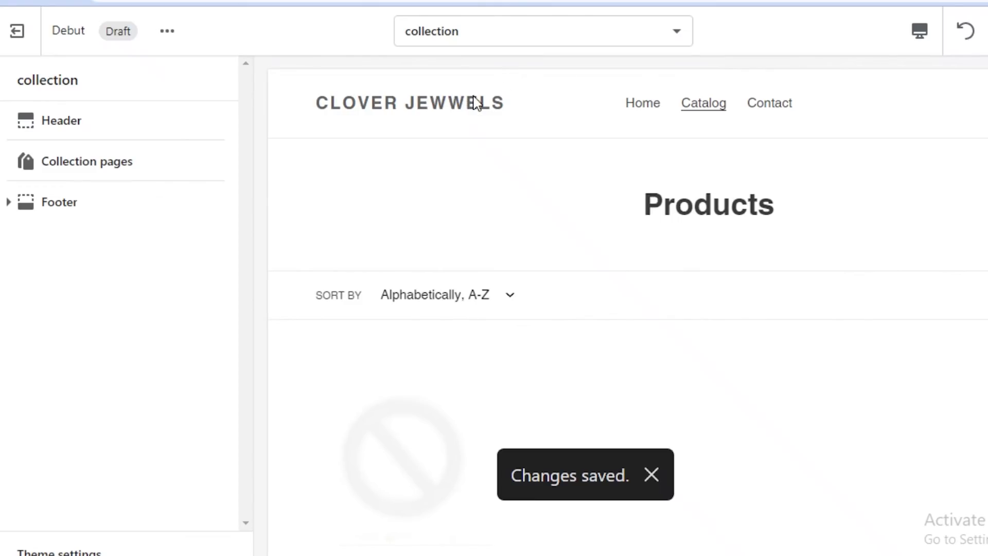
Leave the theme editor and save the store name as "PRO PHOTOGRAPHERS" in the store details settings
click(19, 37)
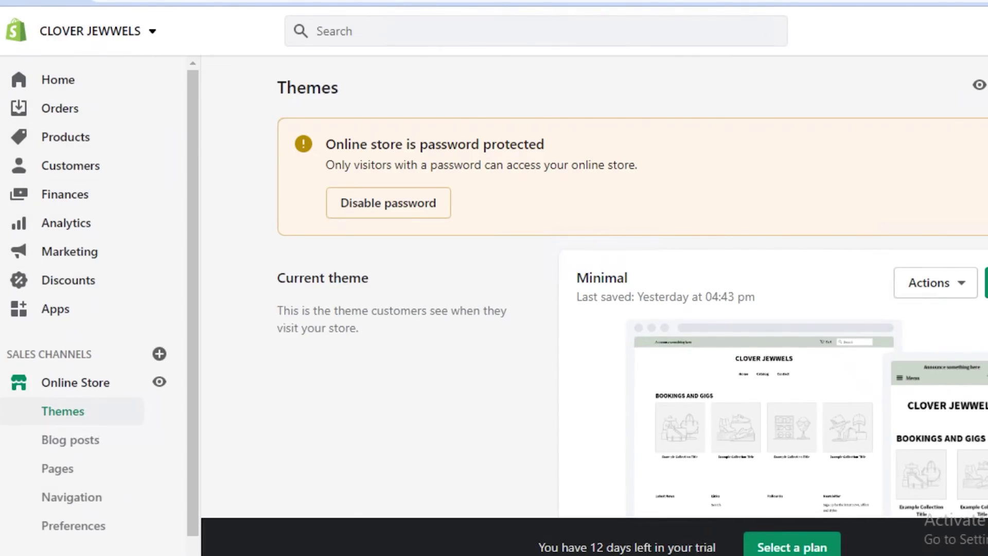
scroll(98, 303, down, 1)
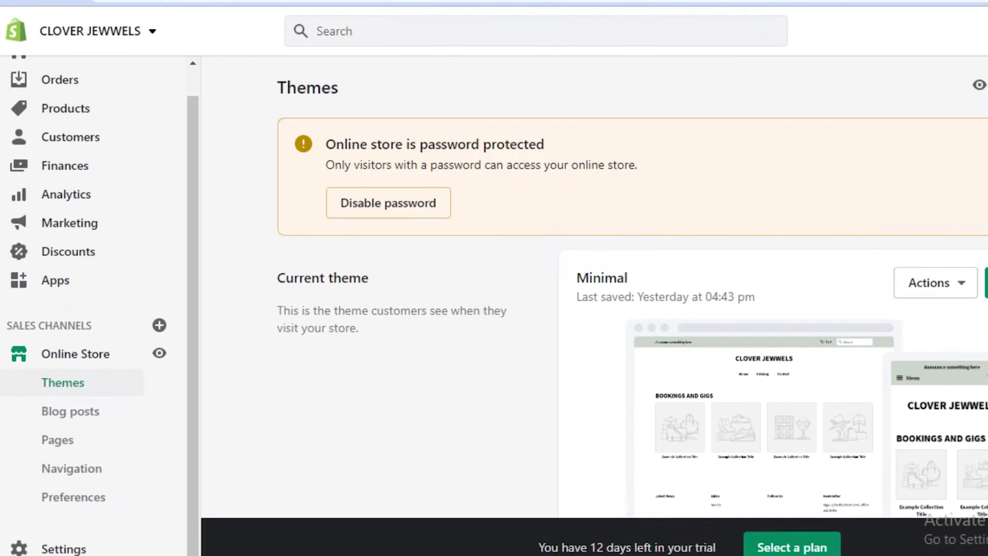
click(65, 549)
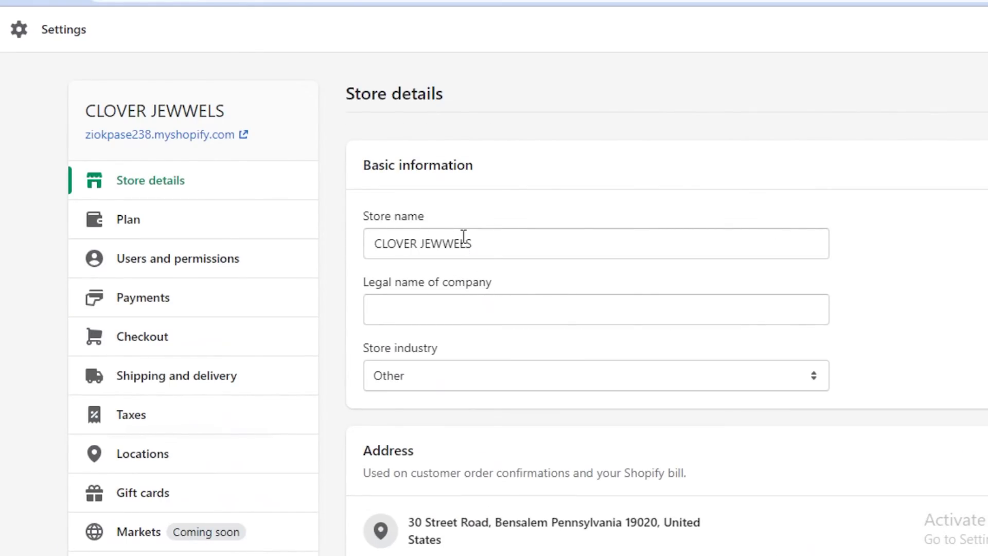
triple_click(463, 243)
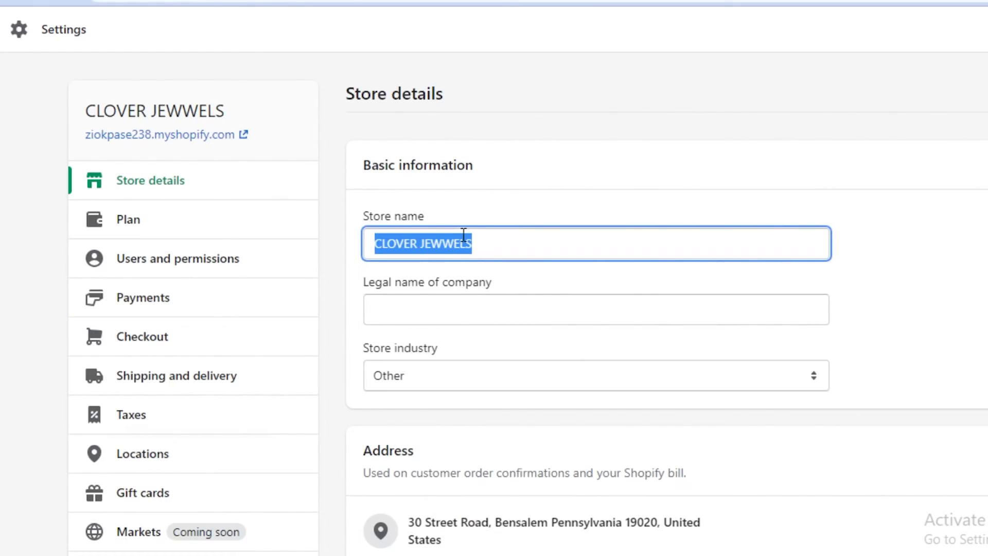
text(PRO P)
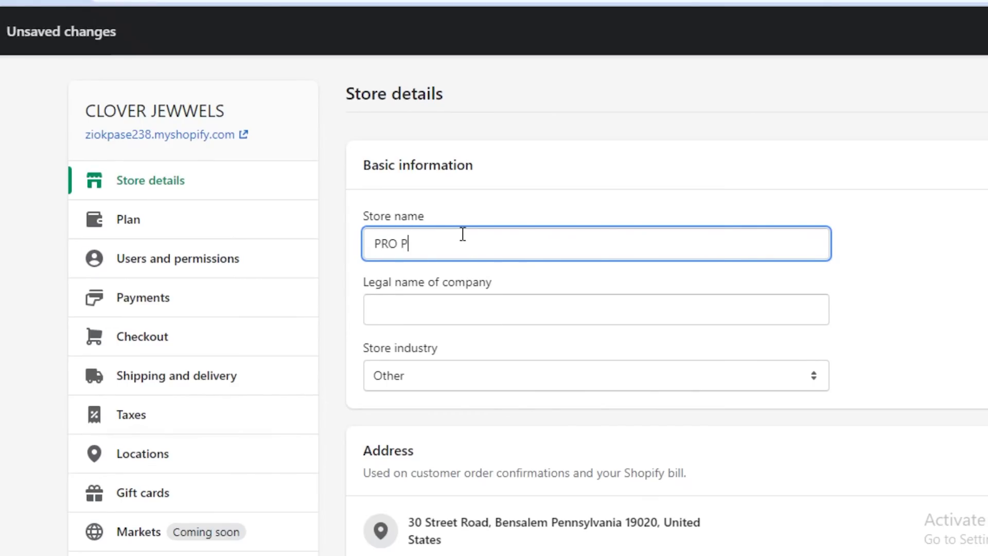
text(HOTOGRAPHERS)
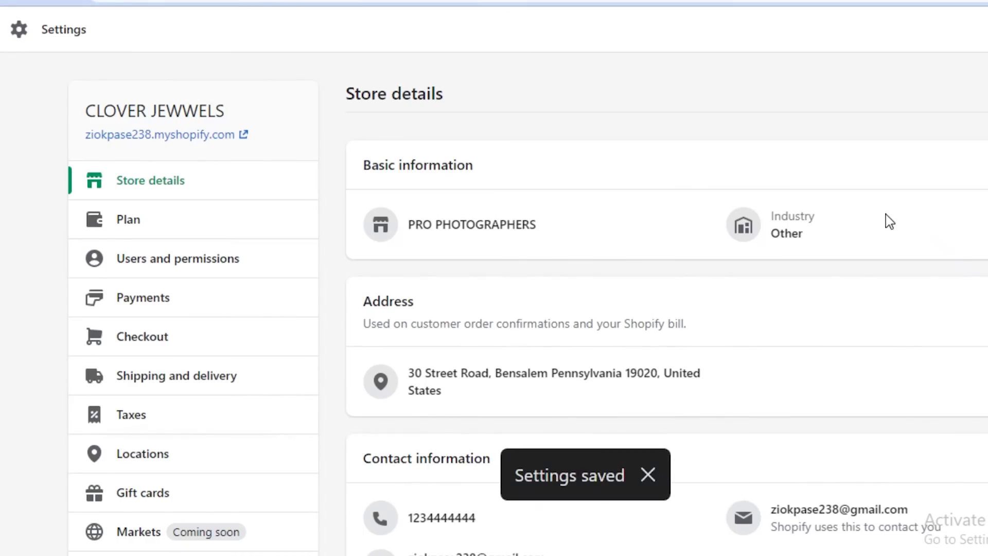
View the live storefront and open the WEDDING COVERAGE product from its catalog
click(211, 140)
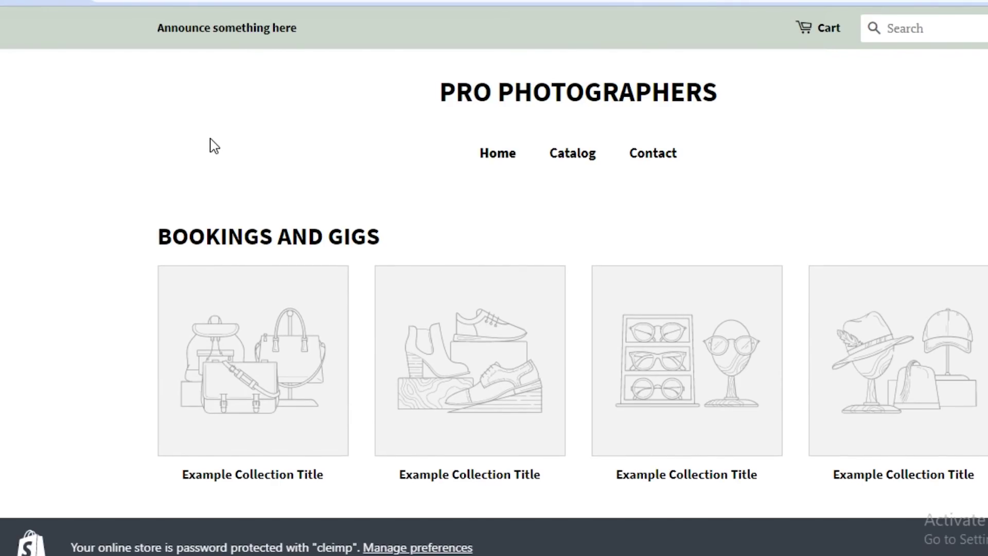
click(582, 166)
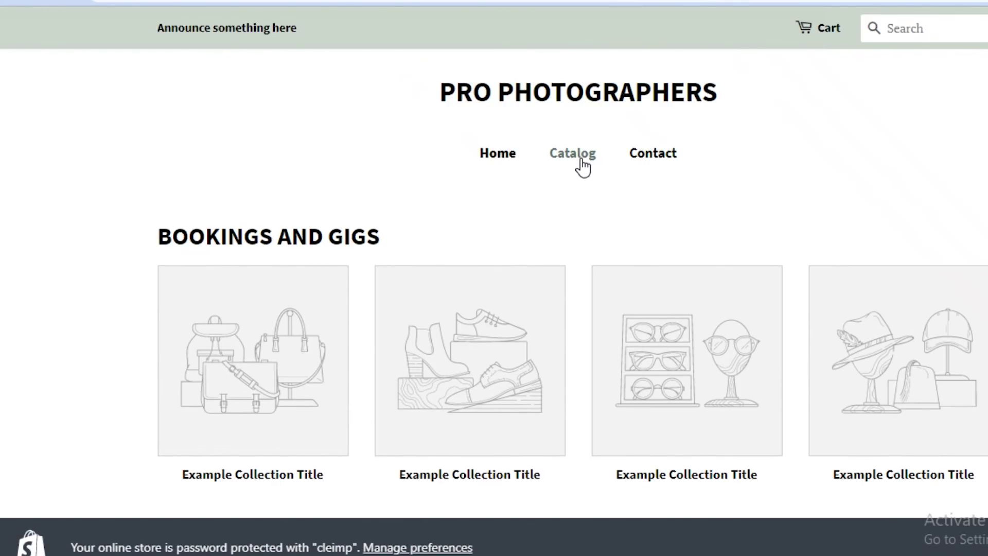
scroll(144, 375, down, 2)
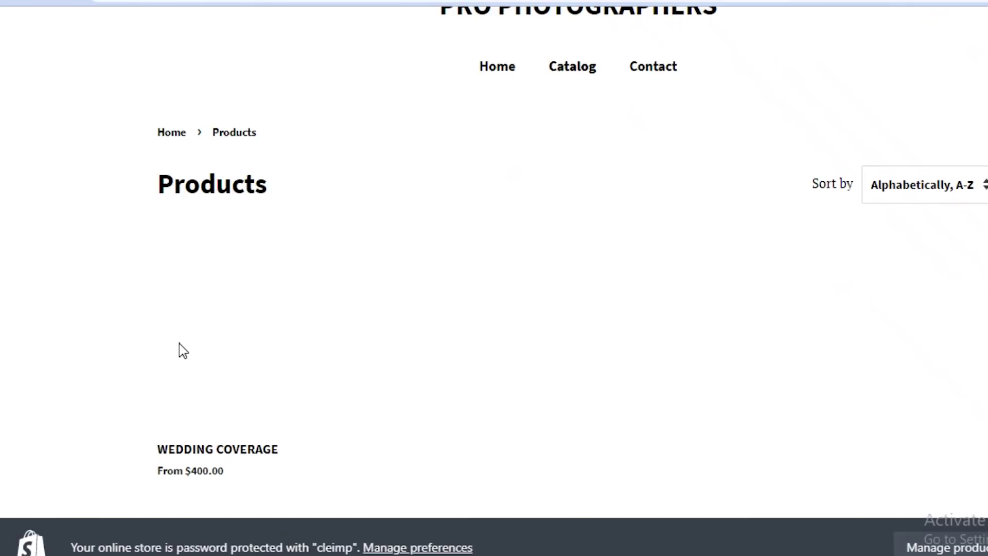
click(215, 309)
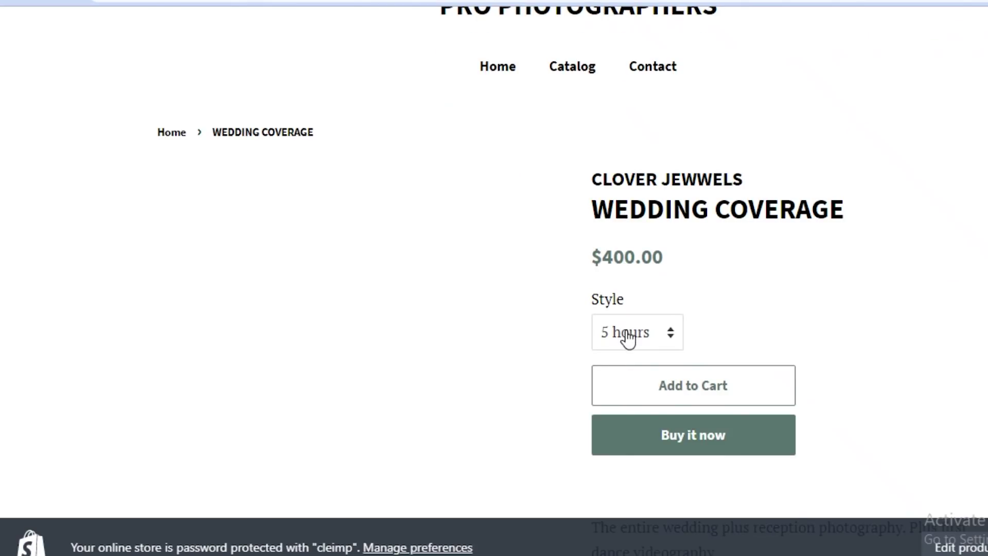
Check the WEDDING COVERAGE price for the 7 hours and 10 hours styles and look over the product page
click(625, 333)
click(612, 381)
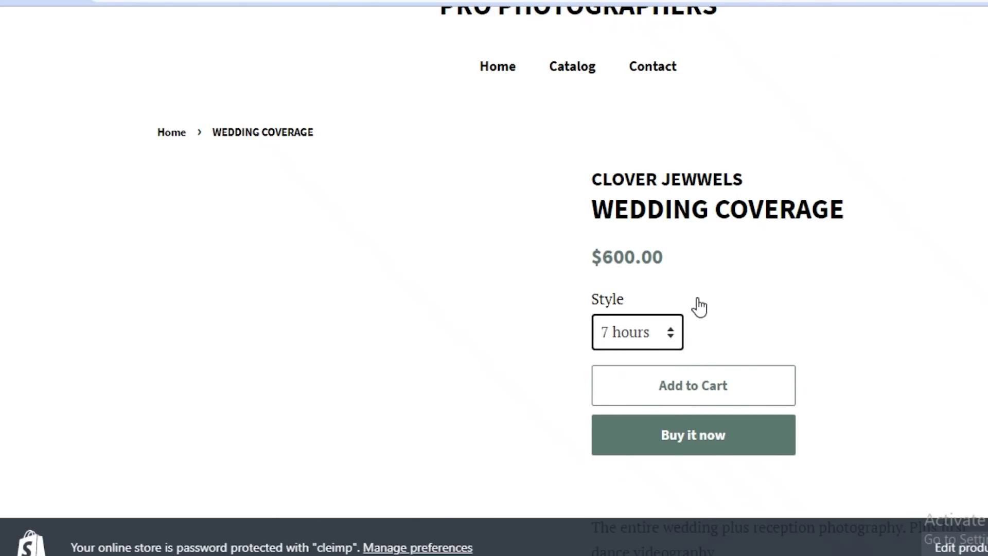
click(658, 333)
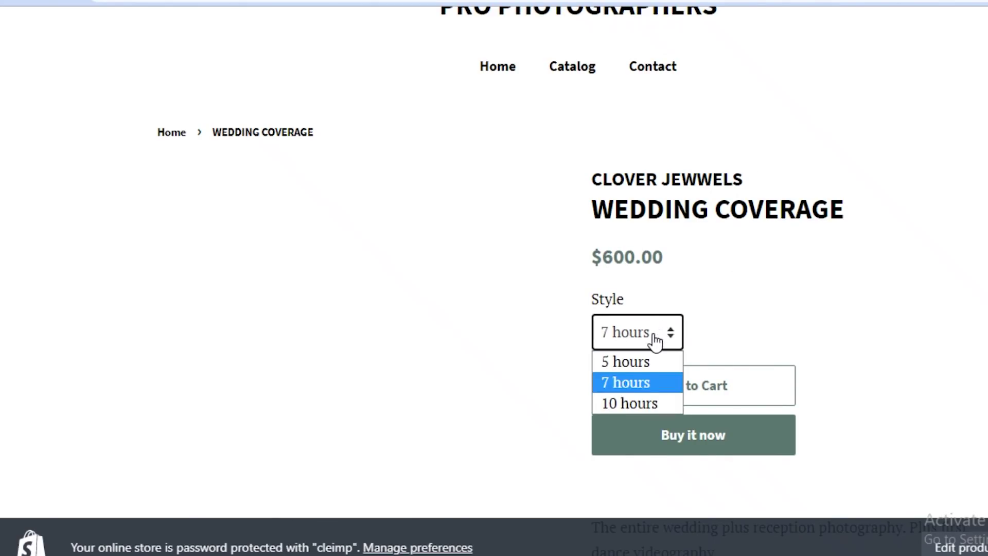
click(831, 284)
click(658, 333)
click(618, 396)
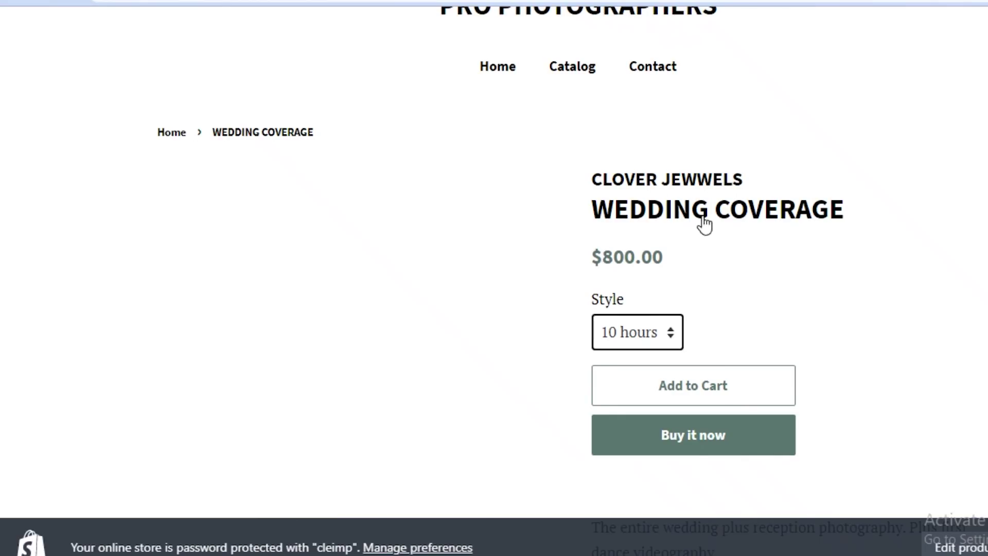
scroll(684, 293, down, 5)
scroll(667, 300, up, 7)
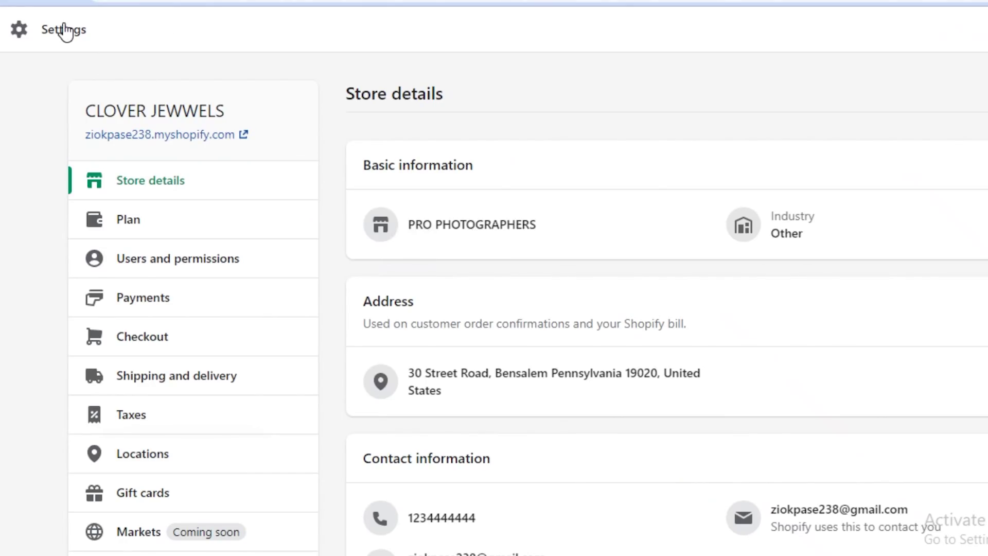
Return to the store admin, close the settings, and review the setup tasks on the admin home page
key(Escape)
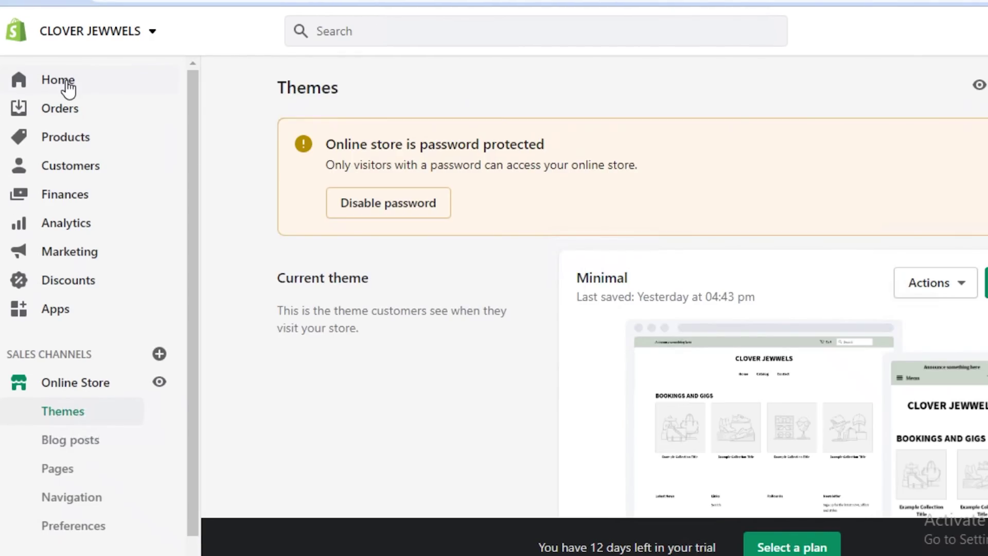
click(68, 86)
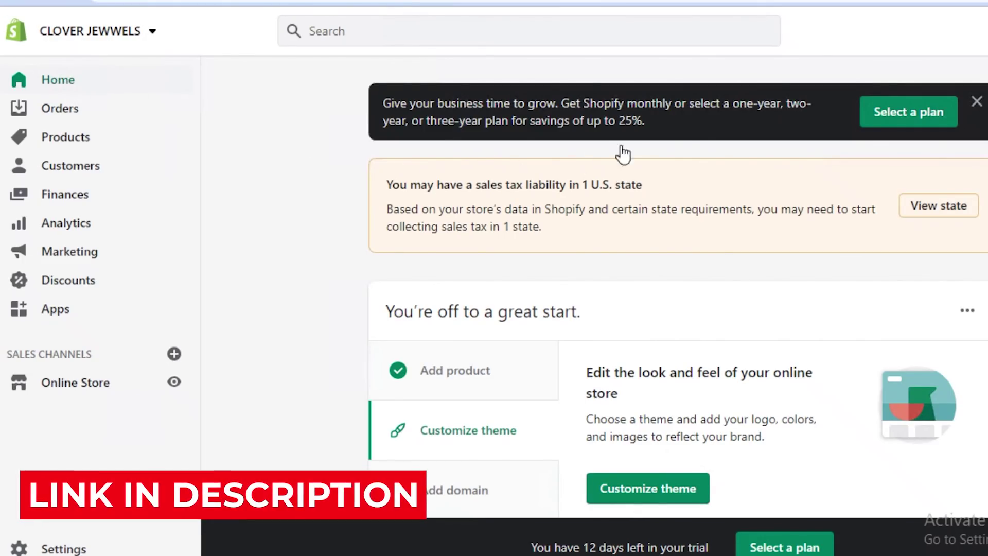
scroll(982, 136, down, 5)
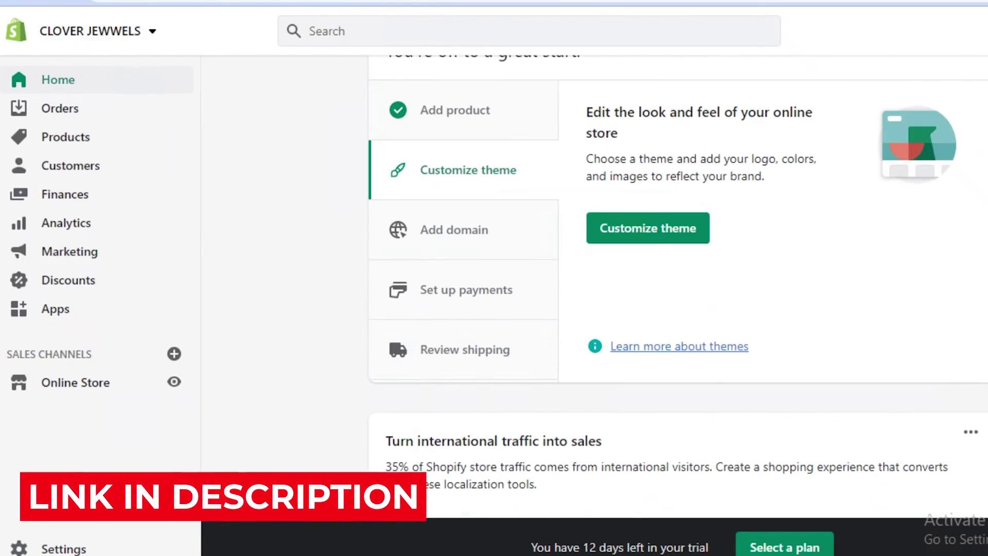